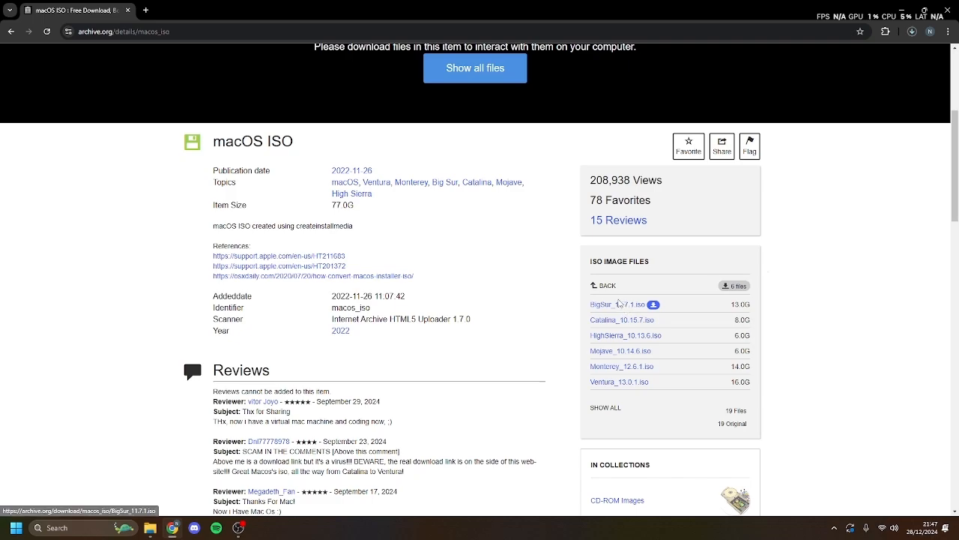
- Check the Big Sur ISO download progress and start a 'virtualbox download' search
{"action": "left_click", "coordinate": [912, 32]}
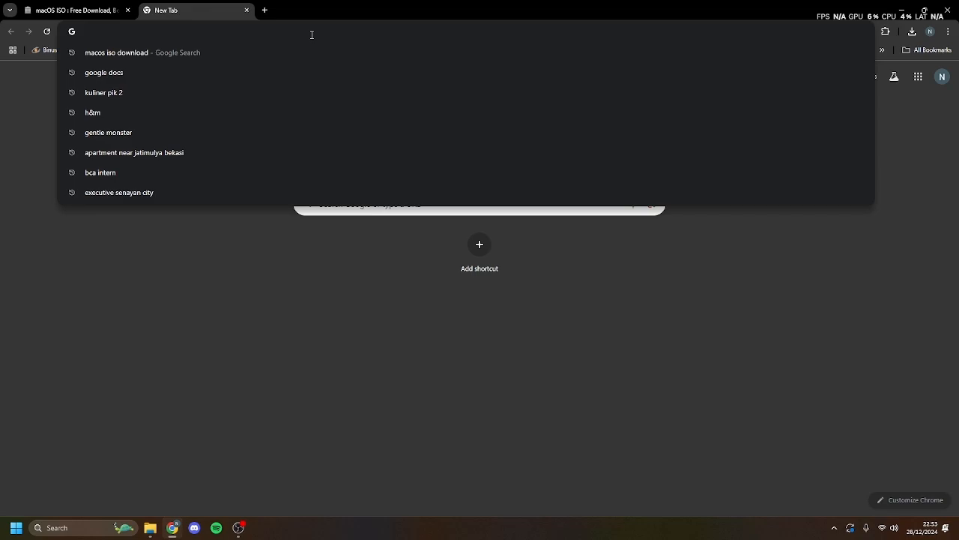
{"action": "type", "text": "virtual"}
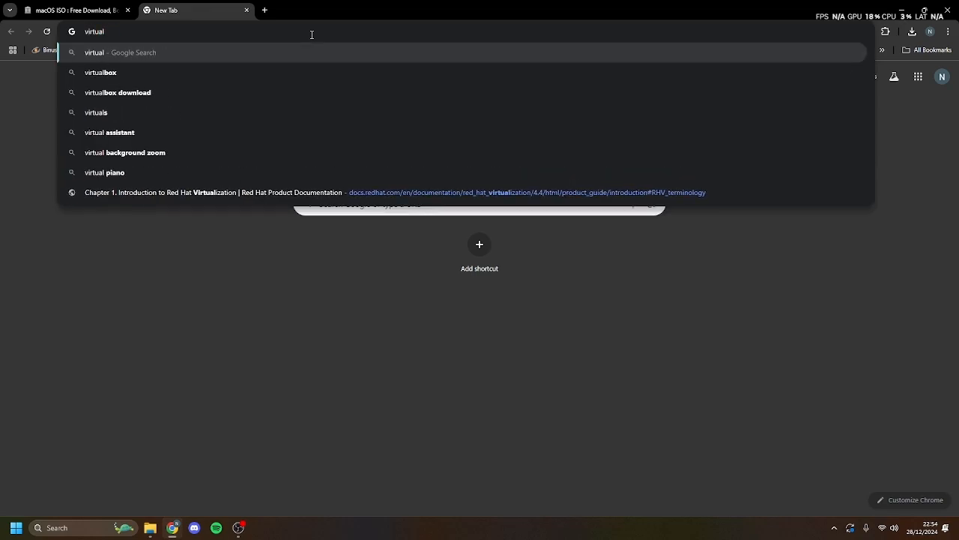
{"action": "type", "text": "box download"}
- Download the VirtualBox 7.1.4 Windows installer from virtualbox.org and launch it
{"action": "key", "text": "Return"}
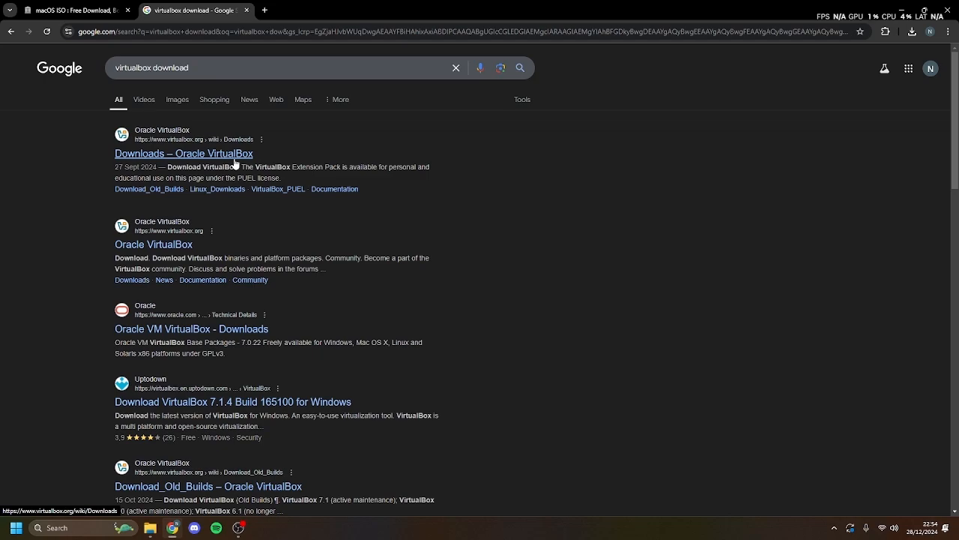
{"action": "left_click", "coordinate": [230, 157]}
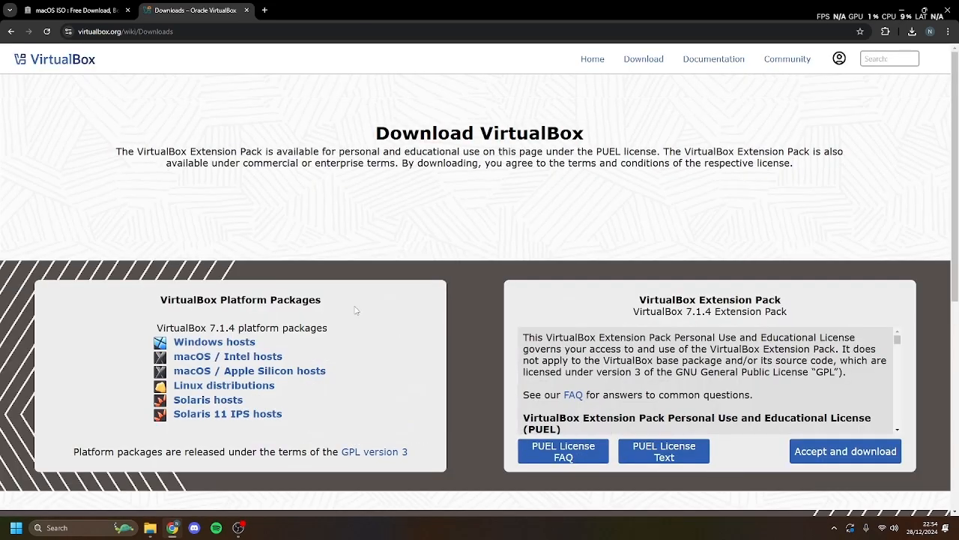
{"action": "left_click", "coordinate": [248, 344]}
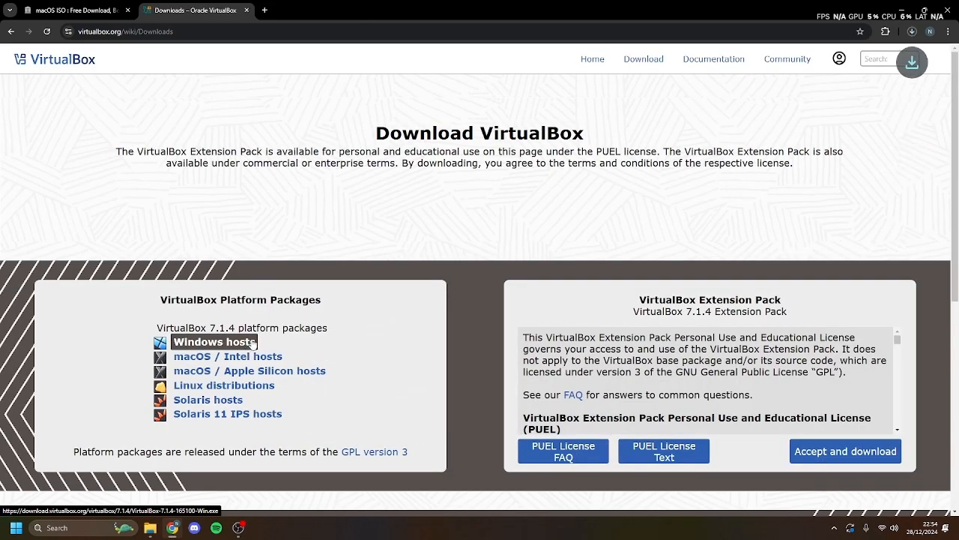
{"action": "left_click", "coordinate": [913, 33]}
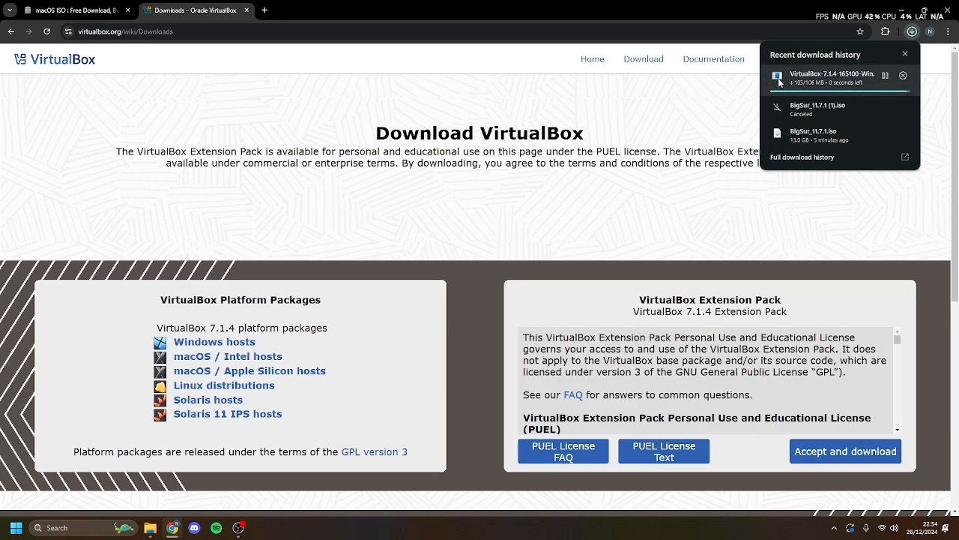
{"action": "left_click", "coordinate": [798, 80]}
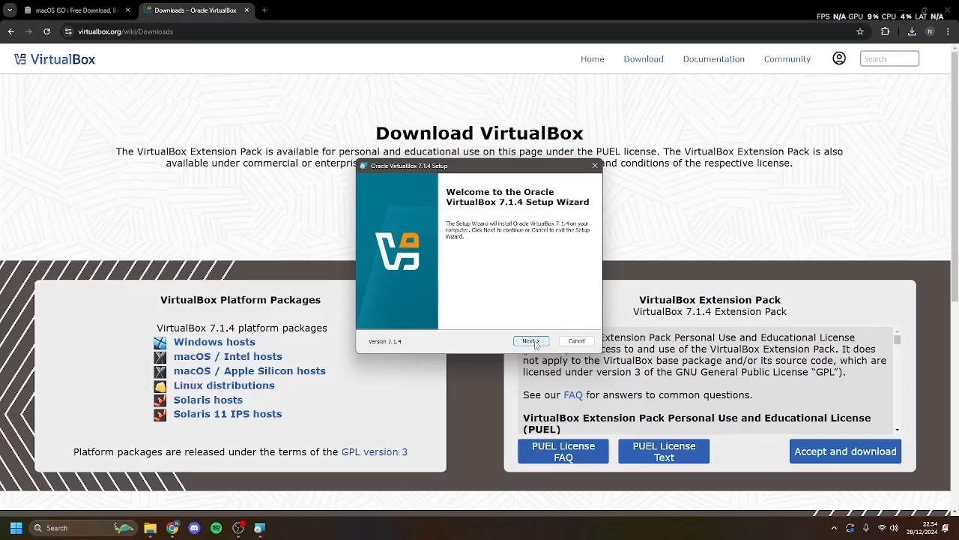
- Install VirtualBox 7.1.4 with default features, accepting the licence, network and Python warnings
{"action": "left_click", "coordinate": [532, 342]}
{"action": "left_click", "coordinate": [449, 304]}
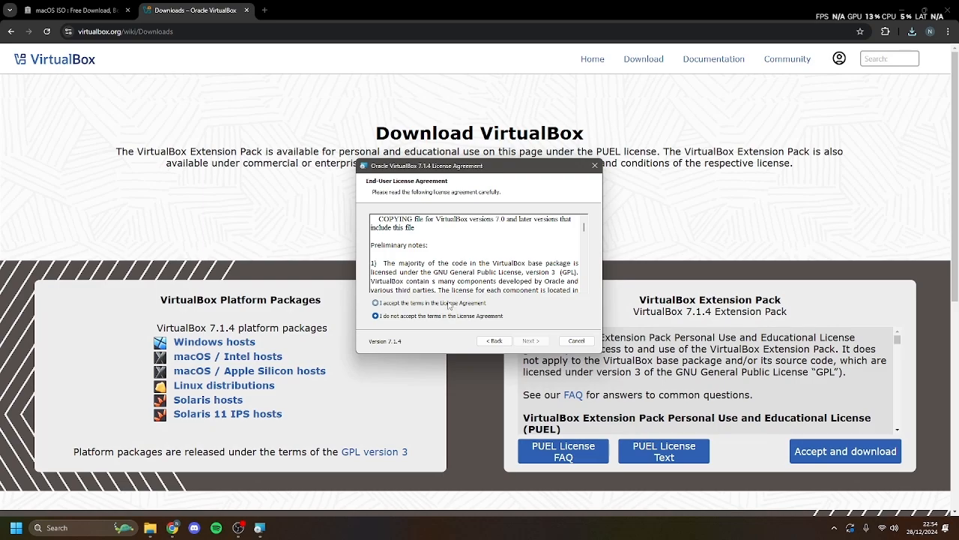
{"action": "left_click", "coordinate": [531, 342]}
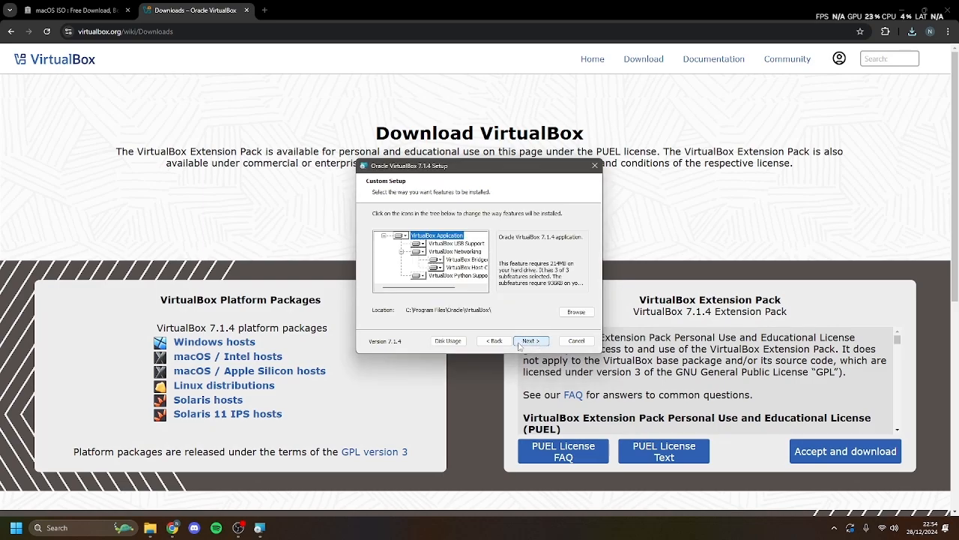
{"action": "left_click", "coordinate": [519, 343]}
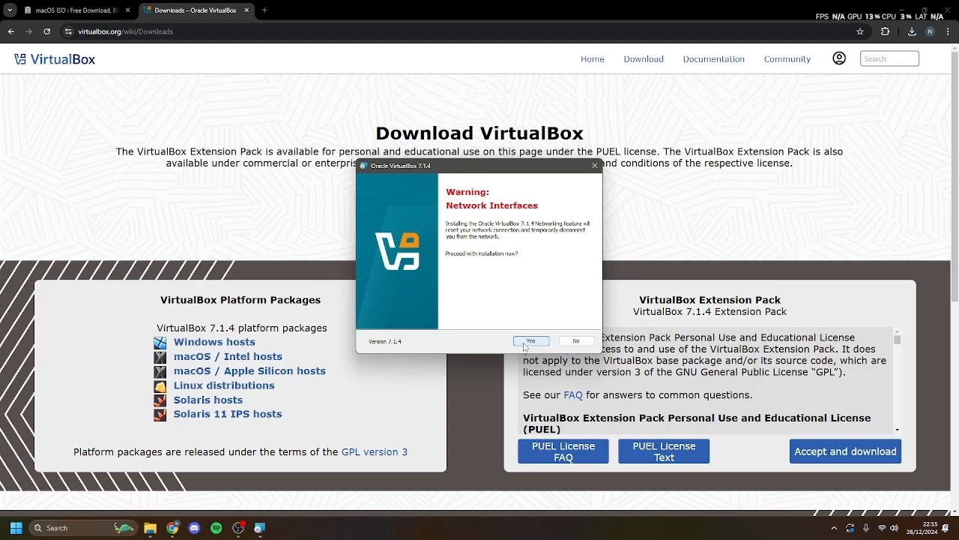
{"action": "left_click", "coordinate": [529, 341]}
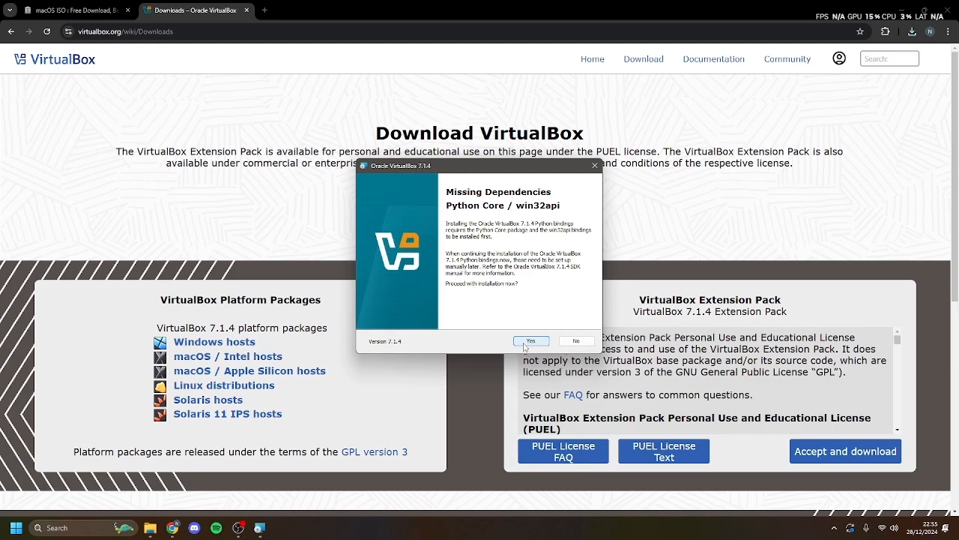
{"action": "left_click", "coordinate": [529, 342]}
{"action": "left_click", "coordinate": [528, 342]}
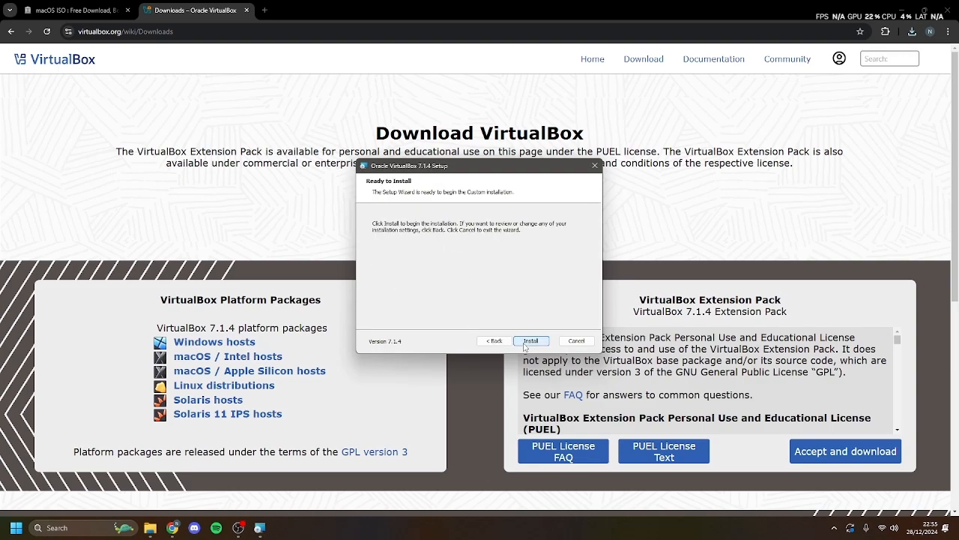
{"action": "left_click", "coordinate": [526, 344]}
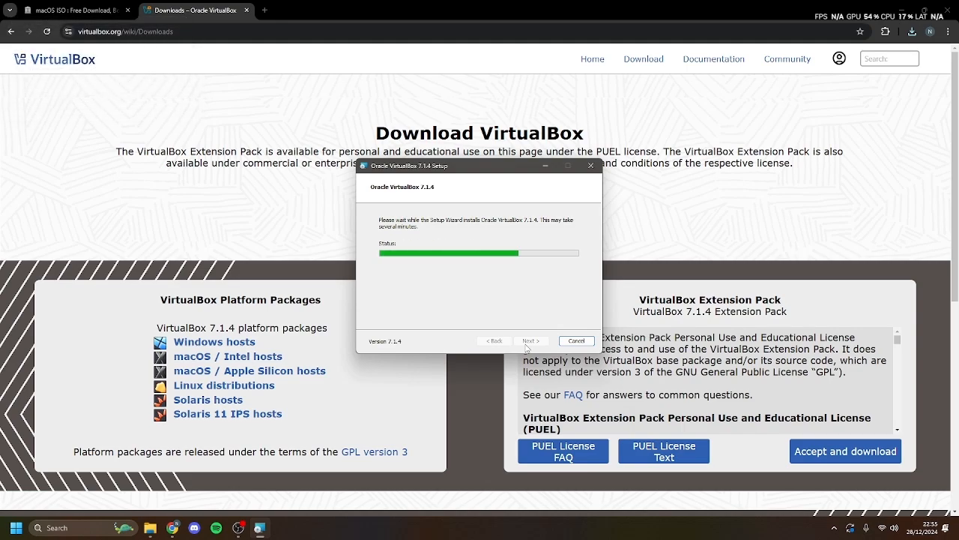
{"action": "left_click", "coordinate": [530, 340]}
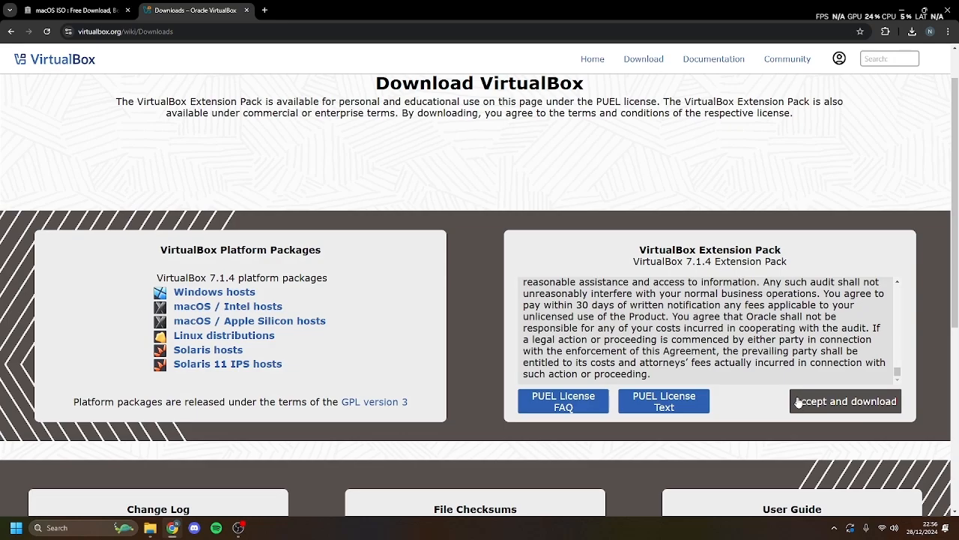
- Download the 21.9 MB VirtualBox 7.1.4 Extension Pack and open the .vbox-extpack file
{"action": "scroll", "coordinate": [713, 360], "scroll_direction": "down", "scroll_amount": 2}
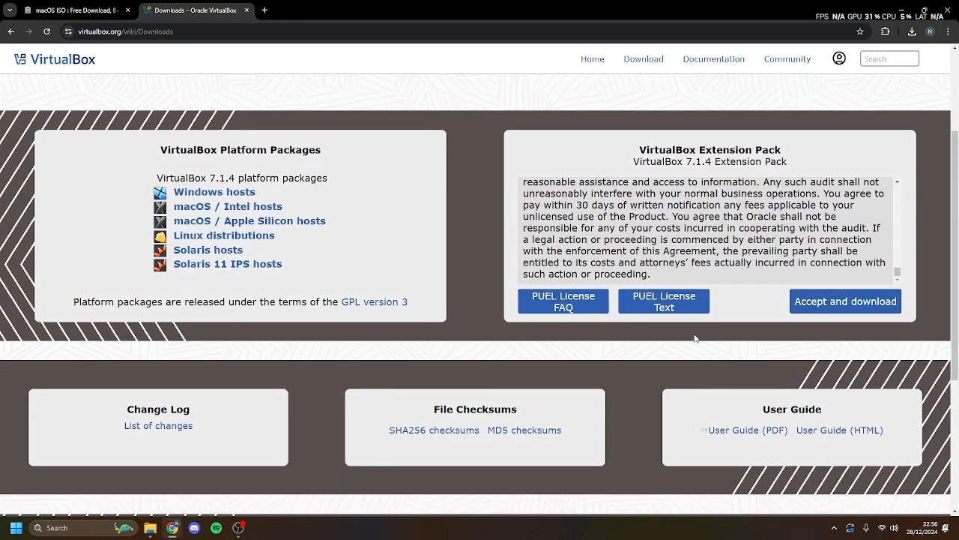
{"action": "scroll", "coordinate": [573, 276], "scroll_direction": "down", "scroll_amount": 3}
{"action": "scroll", "coordinate": [570, 276], "scroll_direction": "up", "scroll_amount": 3}
{"action": "scroll", "coordinate": [567, 278], "scroll_direction": "down", "scroll_amount": 3}
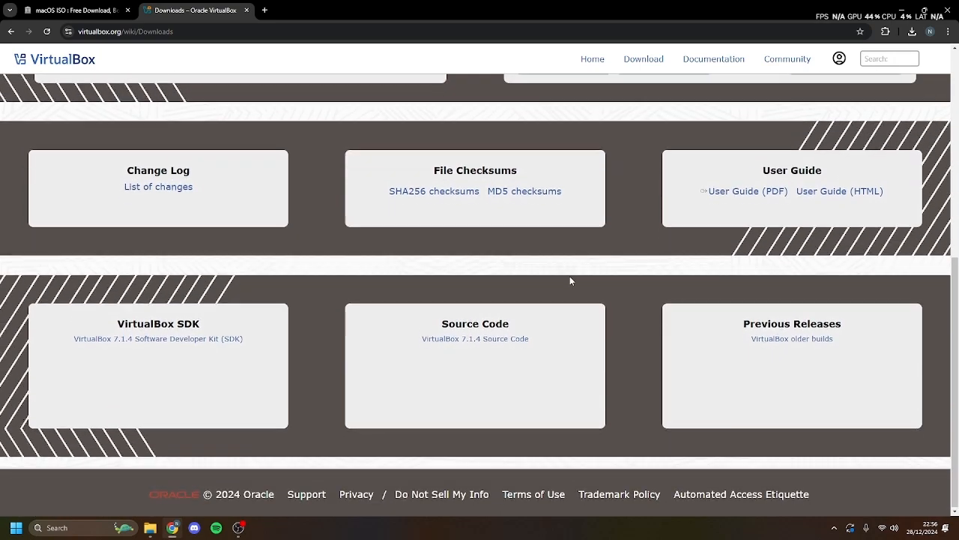
{"action": "scroll", "coordinate": [569, 277], "scroll_direction": "up", "scroll_amount": 2}
{"action": "left_click", "coordinate": [832, 262]}
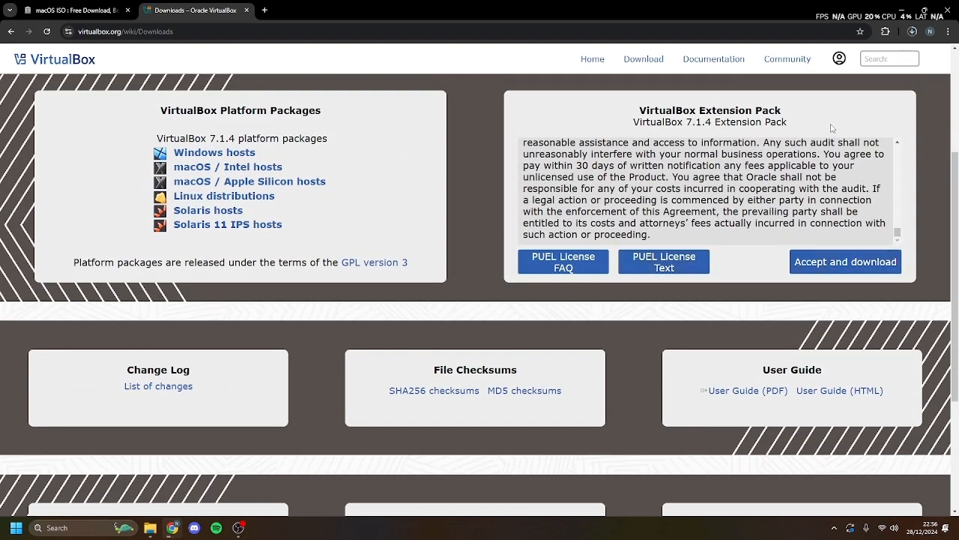
{"action": "left_click", "coordinate": [909, 33]}
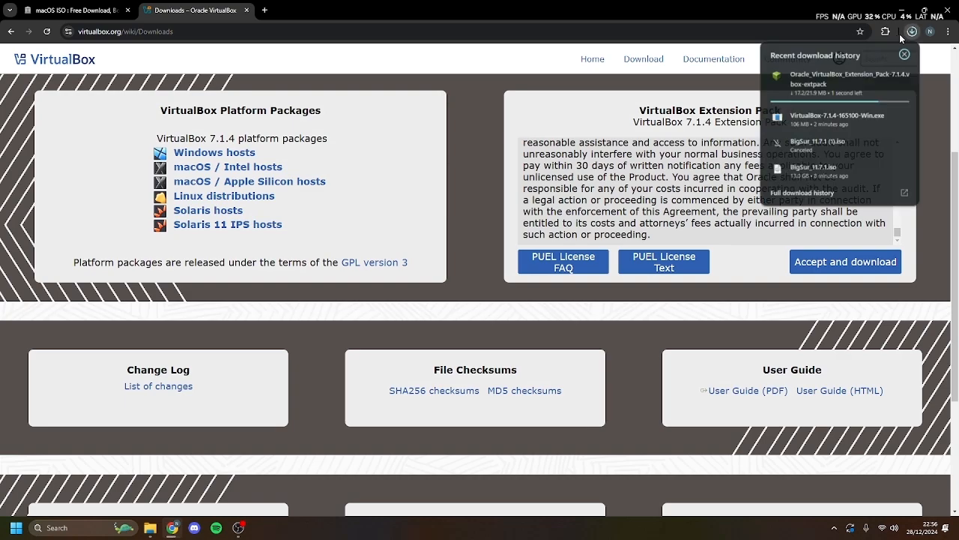
{"action": "left_click", "coordinate": [833, 81]}
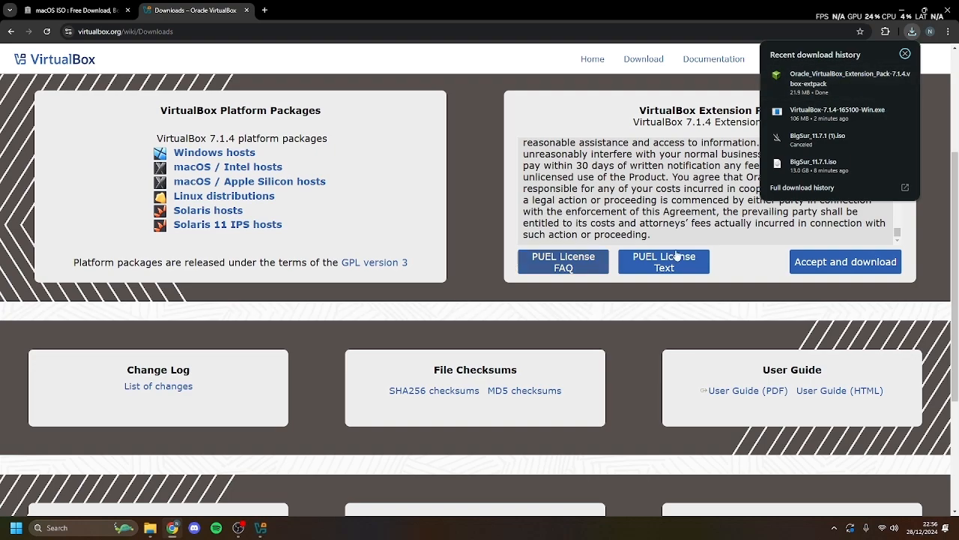
{"action": "left_click", "coordinate": [809, 86]}
- Confirm installing Extension Pack 7.1.4 and agree to its licence
{"action": "left_click", "coordinate": [258, 528]}
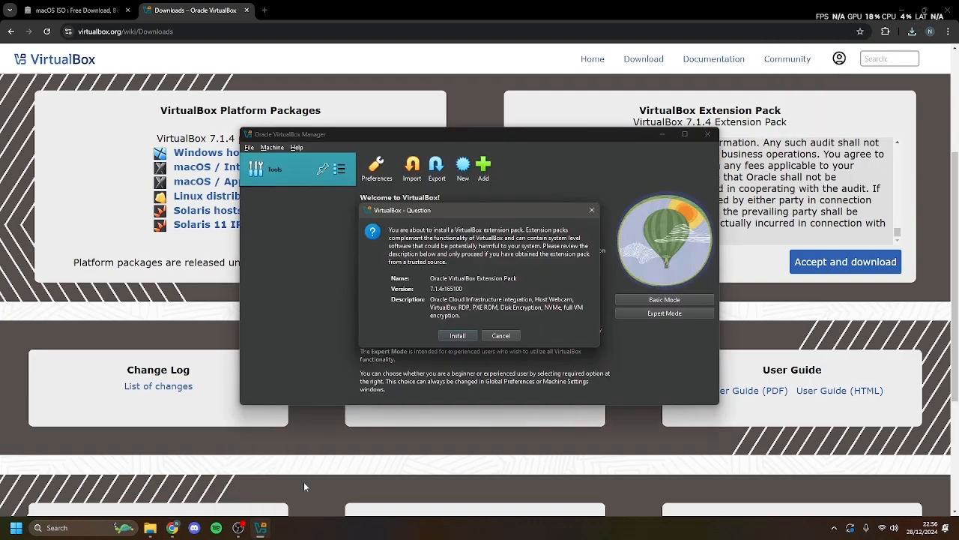
{"action": "left_click", "coordinate": [458, 336]}
{"action": "scroll", "coordinate": [554, 345], "scroll_direction": "down", "scroll_amount": 10}
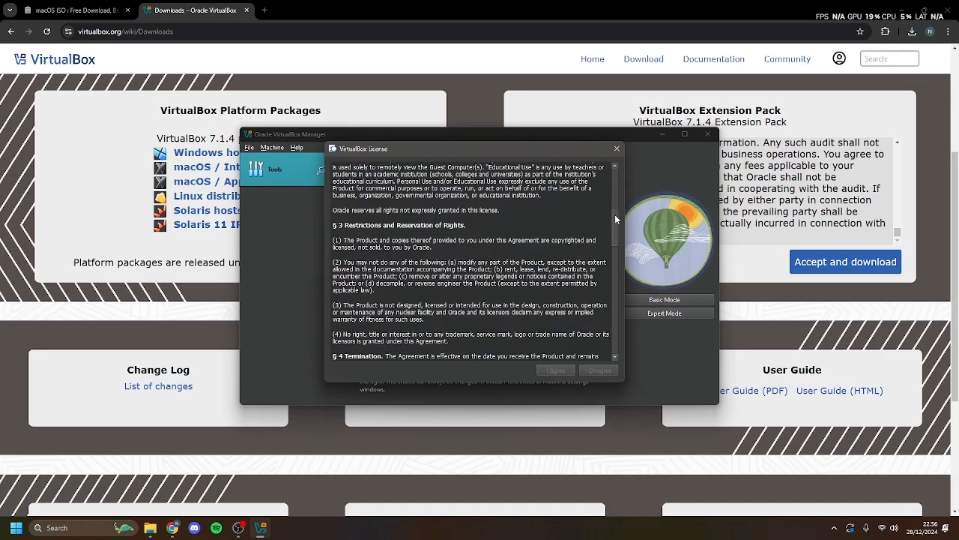
{"action": "scroll", "coordinate": [554, 345], "scroll_direction": "down", "scroll_amount": 10}
{"action": "left_click", "coordinate": [556, 369]}
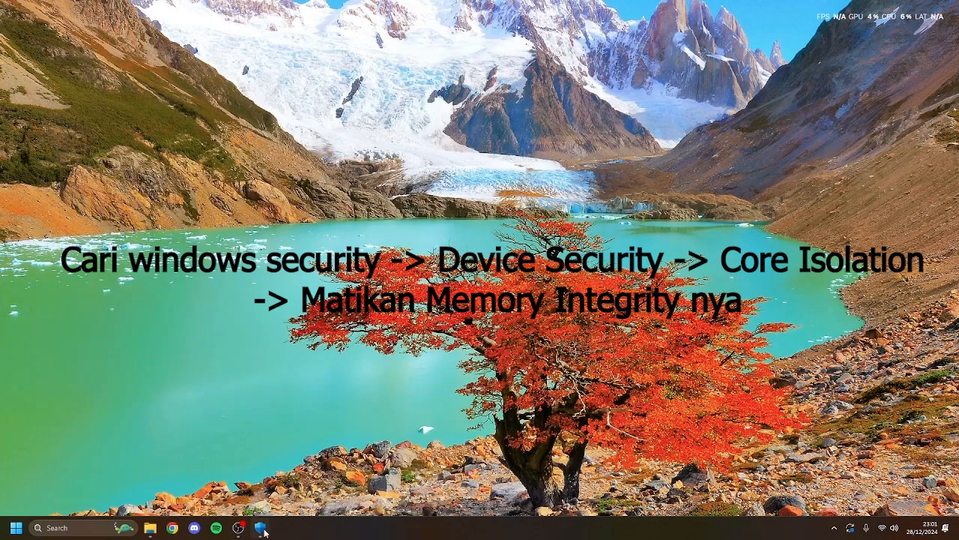
- Turn Memory integrity off under Core isolation and minimise Windows Security
{"action": "left_click", "coordinate": [260, 529]}
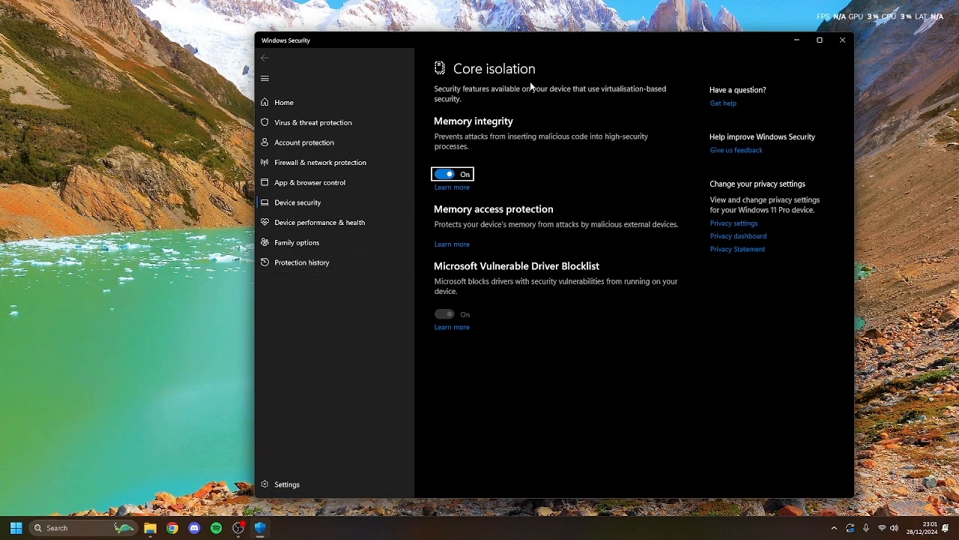
{"action": "left_click", "coordinate": [447, 175]}
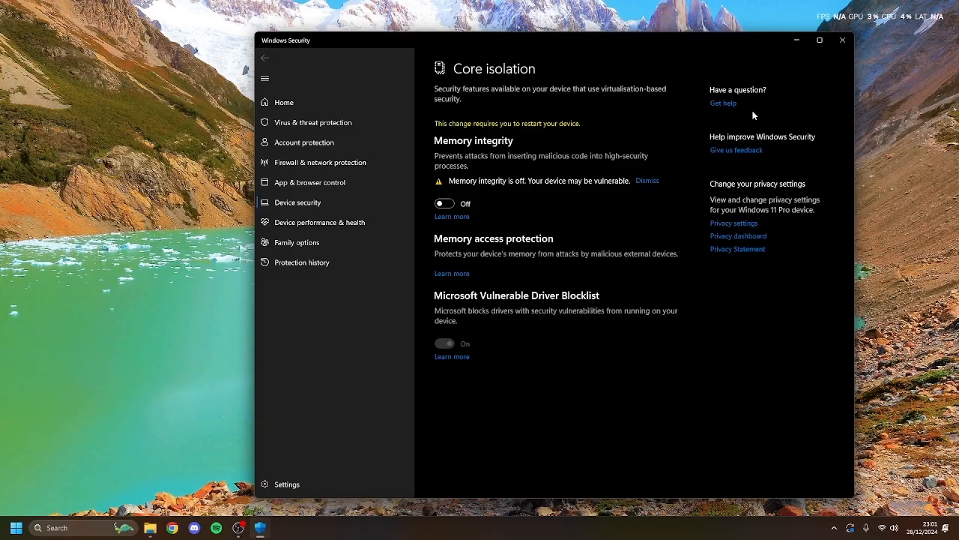
{"action": "left_click", "coordinate": [797, 41]}
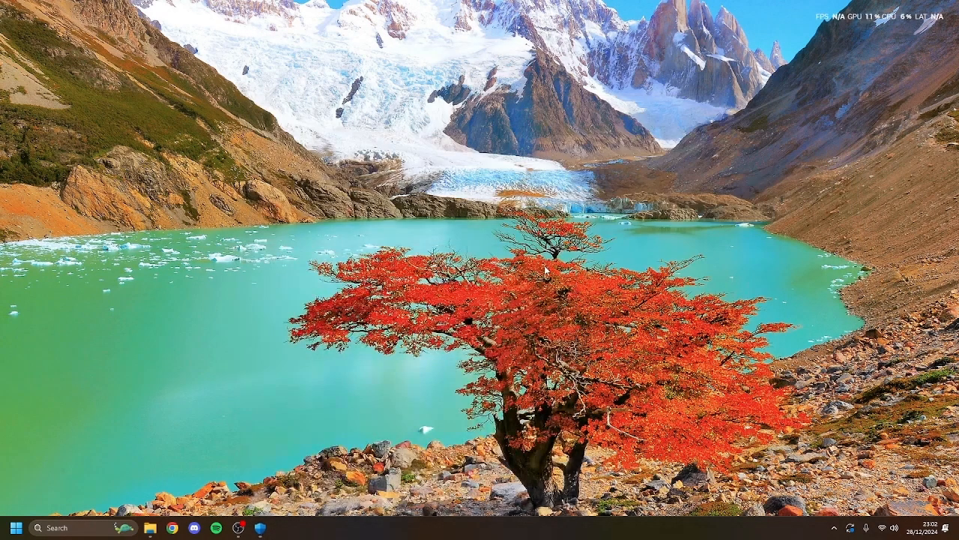
- Launch Command Prompt as administrator
{"action": "left_click", "coordinate": [65, 534]}
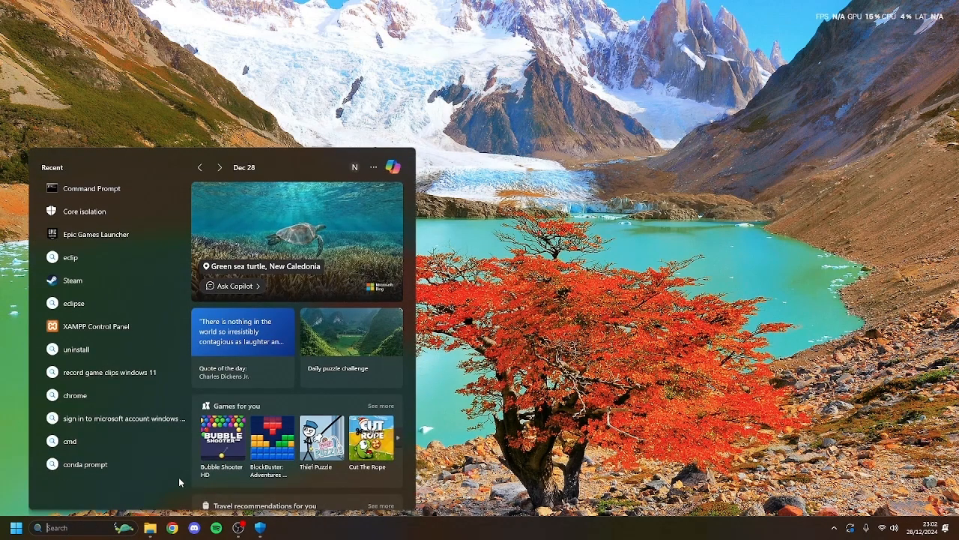
{"action": "type", "text": "comman"}
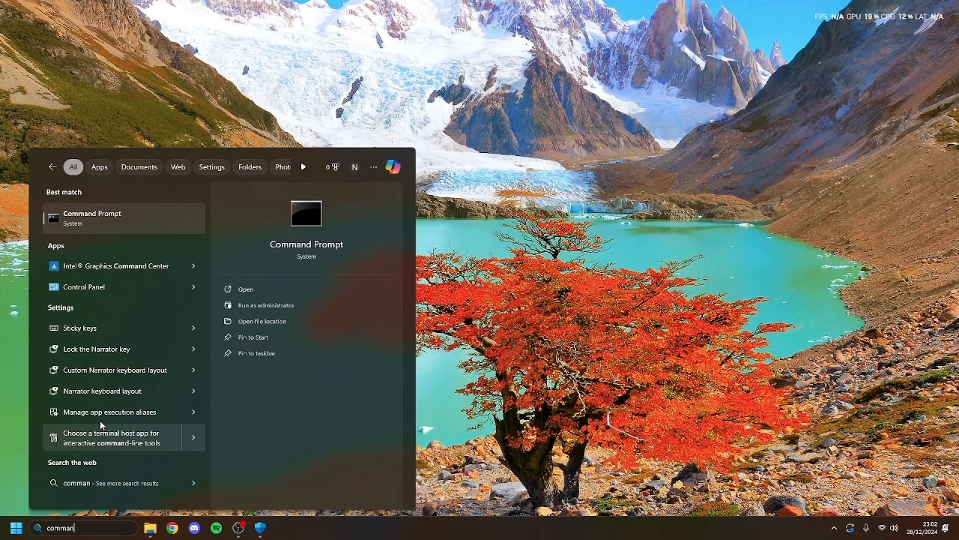
{"action": "right_click", "coordinate": [78, 213]}
{"action": "left_click", "coordinate": [97, 225]}
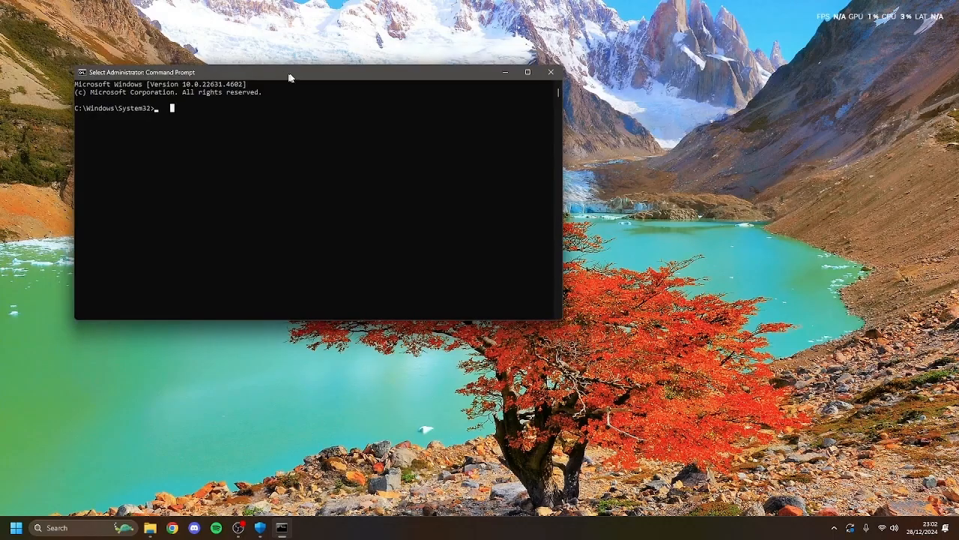
{"action": "left_click_drag", "start_coordinate": [290, 75], "coordinate": [525, 125]}
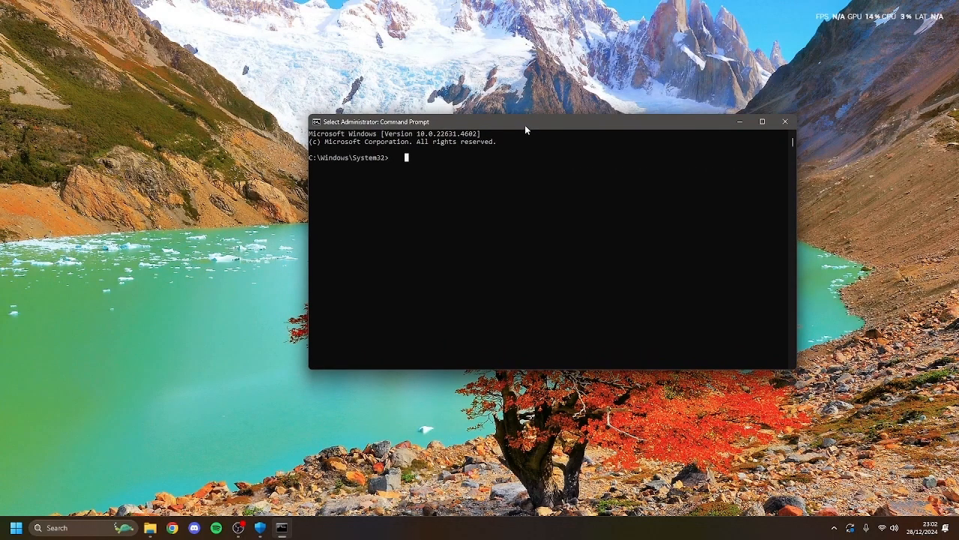
- Run 'bcdedit /set hypervisorlaunchtype off' and close the console
{"action": "type", "text": "bc"}
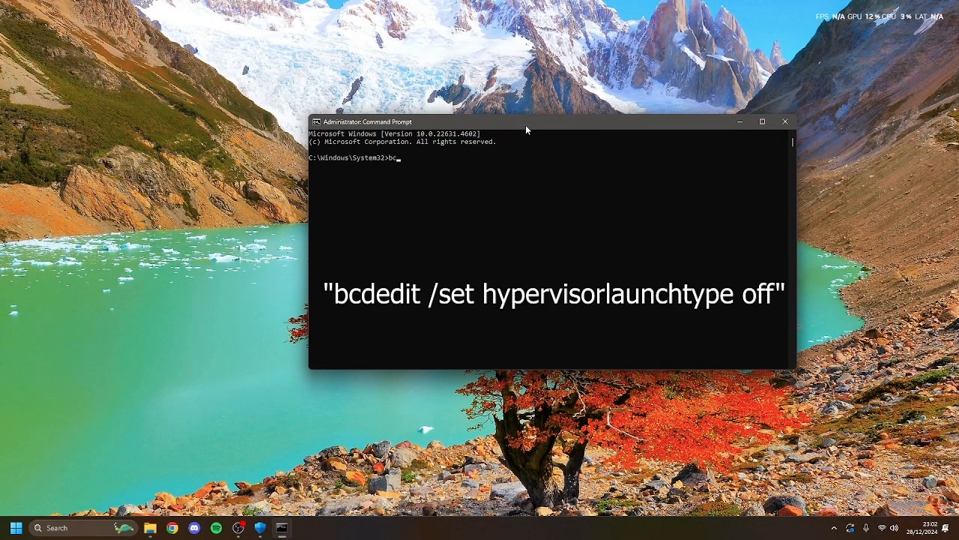
{"action": "type", "text": "dedit /set hypervisorlaunchype off"}
{"action": "key", "text": "Return"}
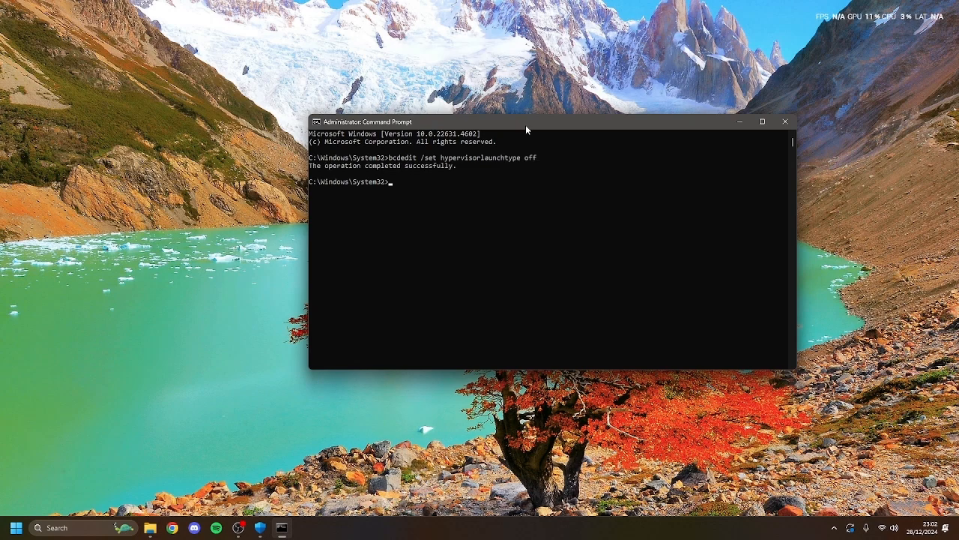
{"action": "left_click", "coordinate": [786, 121]}
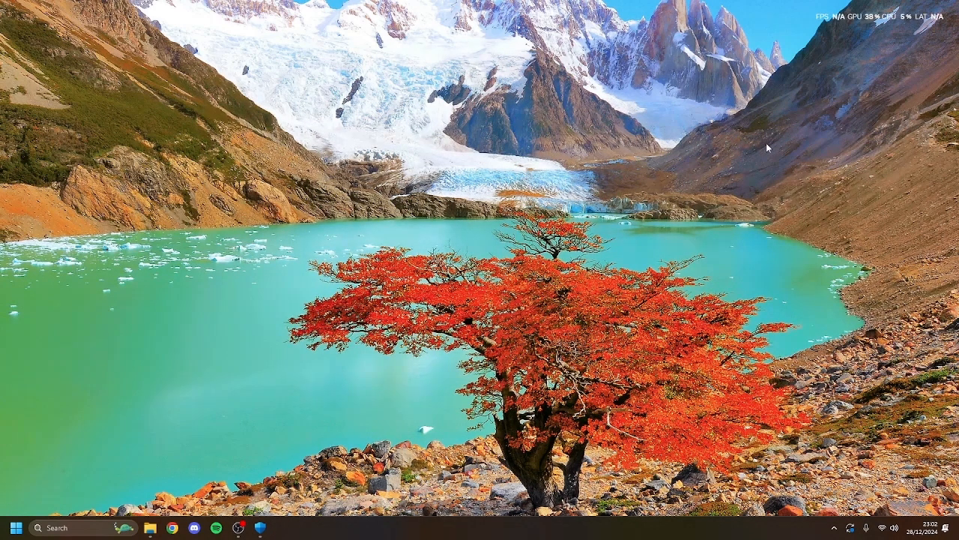
- Close Windows Security and restart the computer from the Start power menu
{"action": "left_click", "coordinate": [260, 528]}
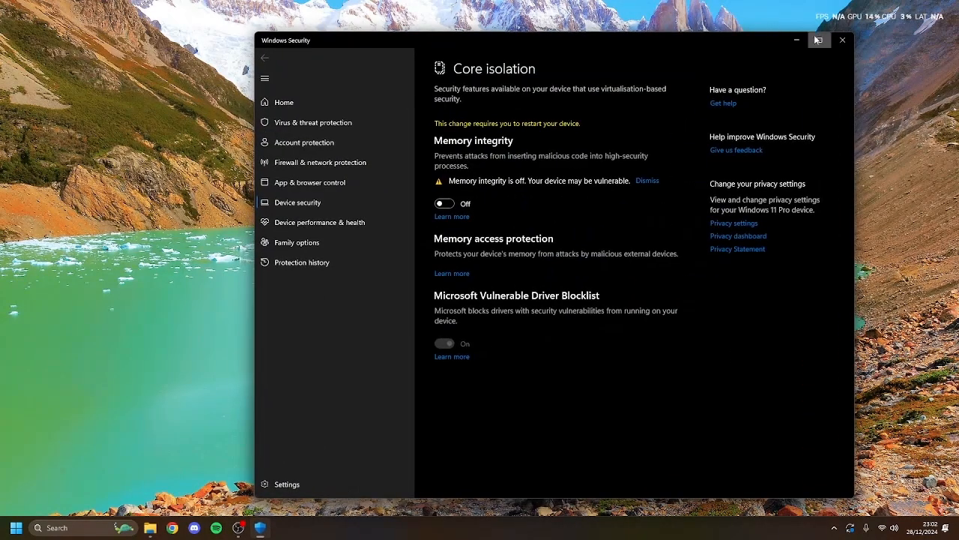
{"action": "left_click", "coordinate": [844, 40]}
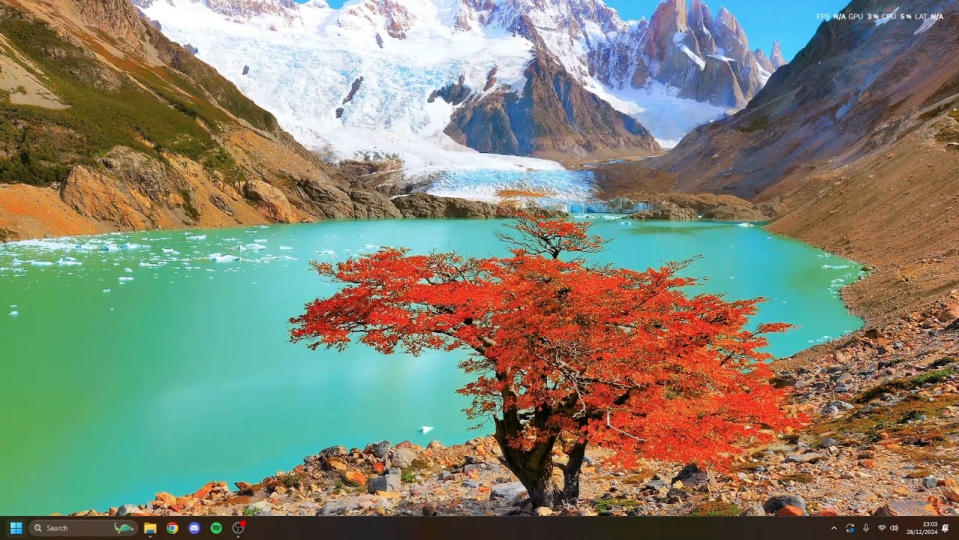
{"action": "left_click", "coordinate": [16, 527]}
{"action": "left_click", "coordinate": [290, 493]}
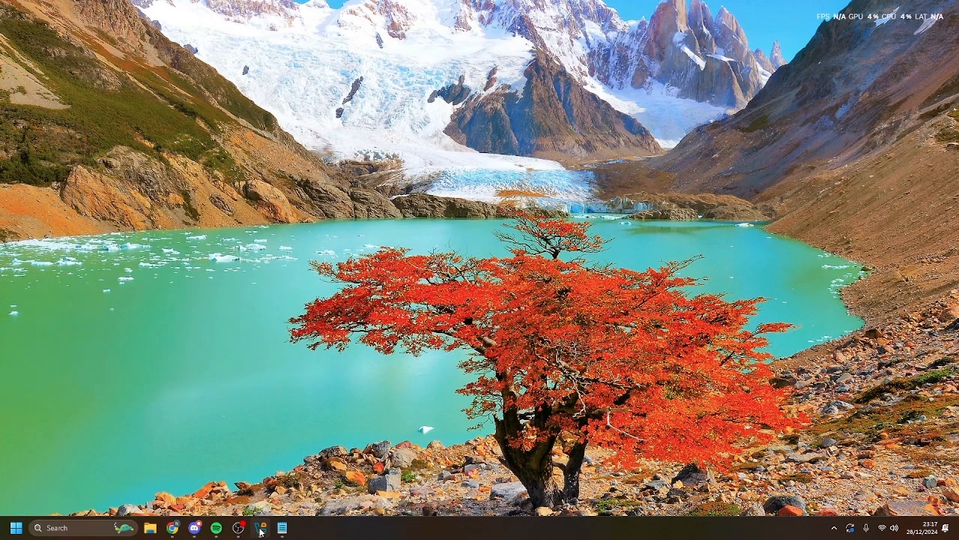
- Create a new VM named macOS using BigSur_11.7.1.iso from Downloads
{"action": "left_click", "coordinate": [260, 528]}
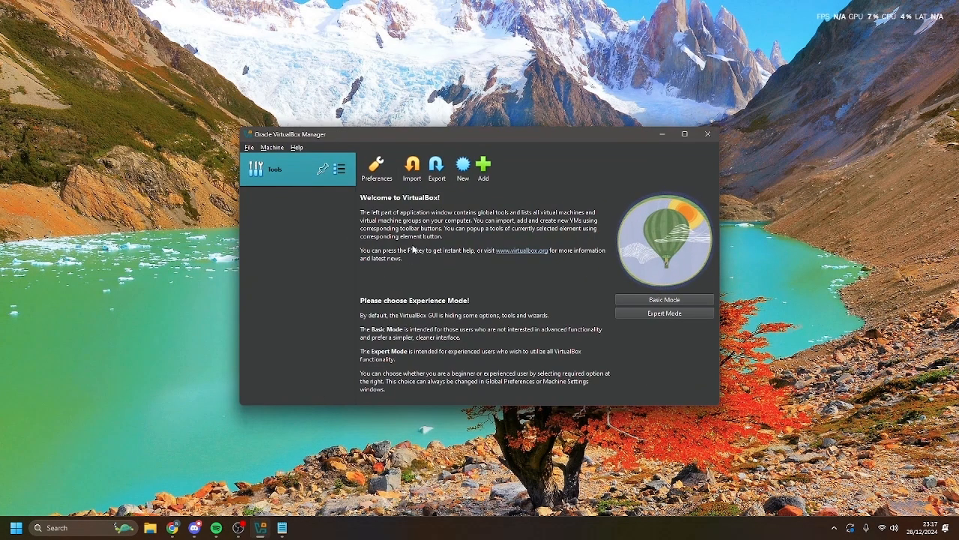
{"action": "left_click", "coordinate": [462, 170]}
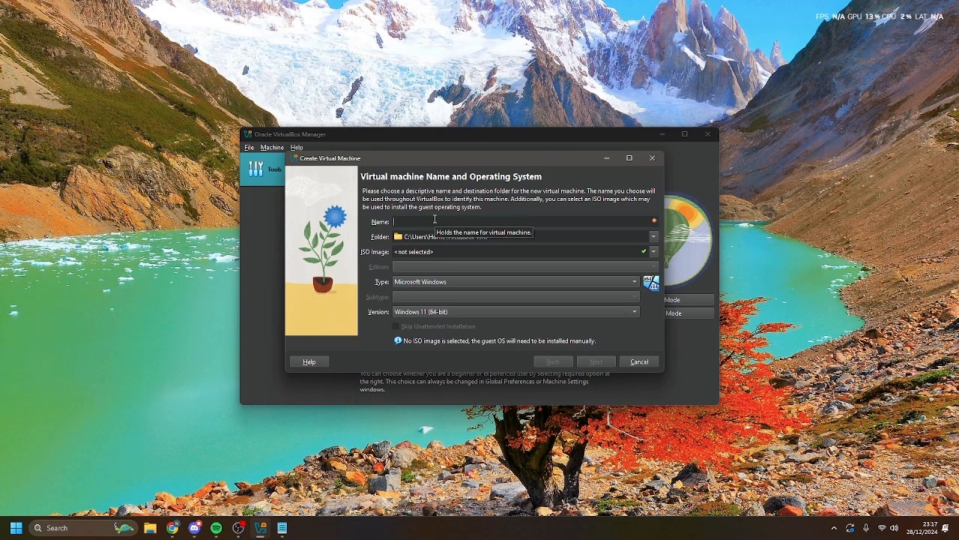
{"action": "type", "text": "macOS"}
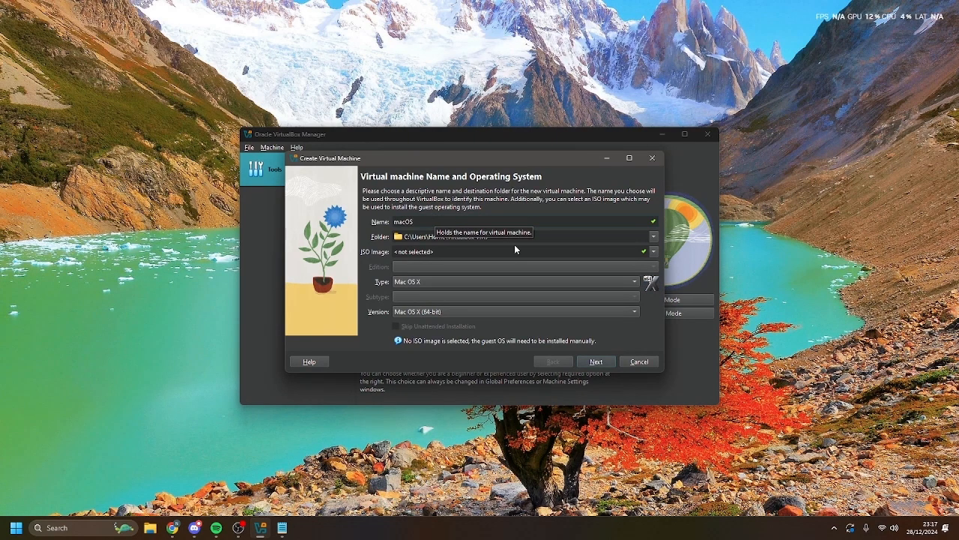
{"action": "left_click", "coordinate": [621, 251]}
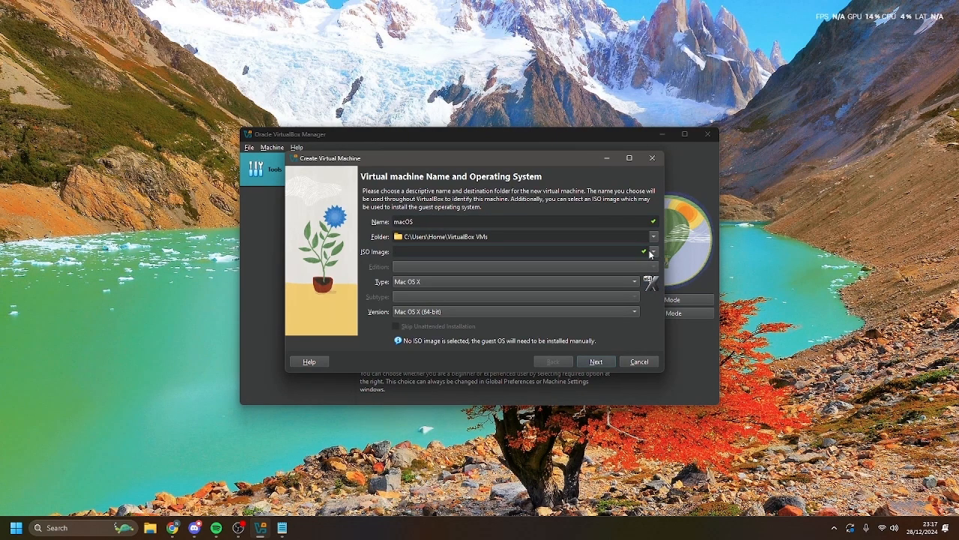
{"action": "left_click", "coordinate": [651, 253]}
{"action": "left_click", "coordinate": [556, 276]}
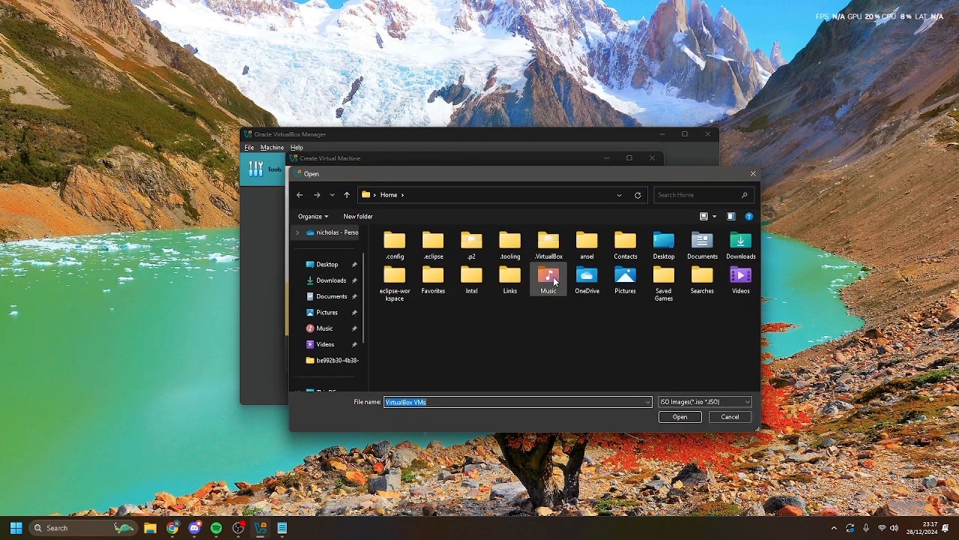
{"action": "left_click", "coordinate": [330, 280]}
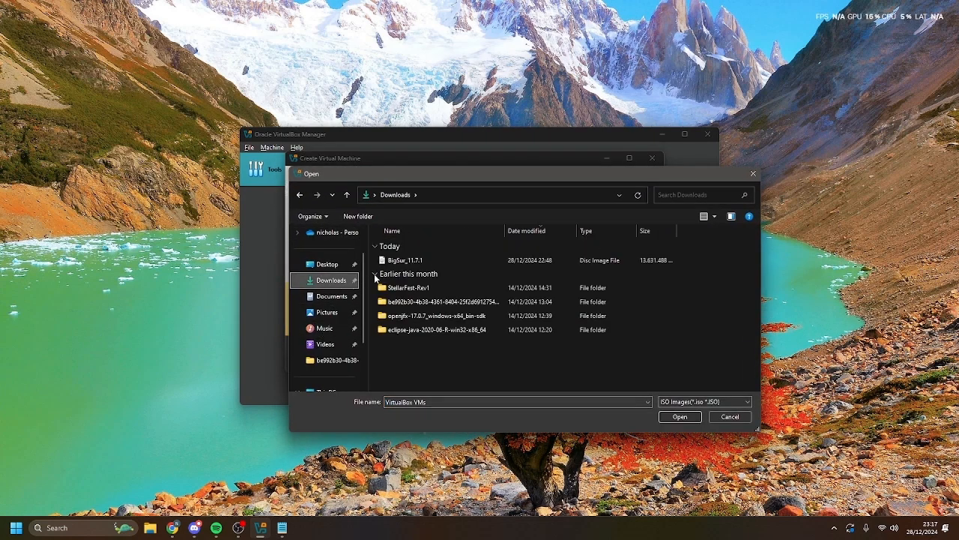
{"action": "double_click", "coordinate": [402, 260]}
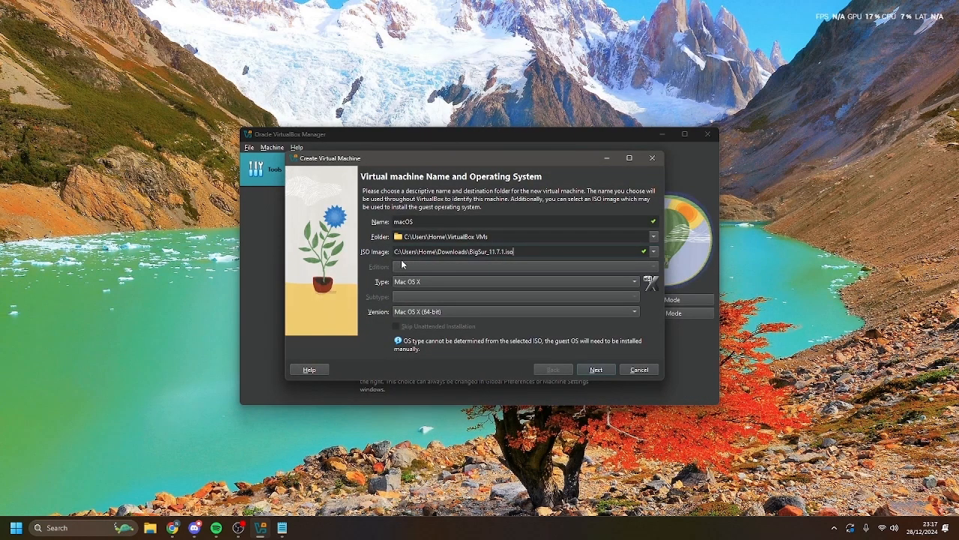
- Keep the type Mac OS X (64-bit) and continue to hardware
{"action": "left_click", "coordinate": [474, 282]}
{"action": "left_click", "coordinate": [471, 282]}
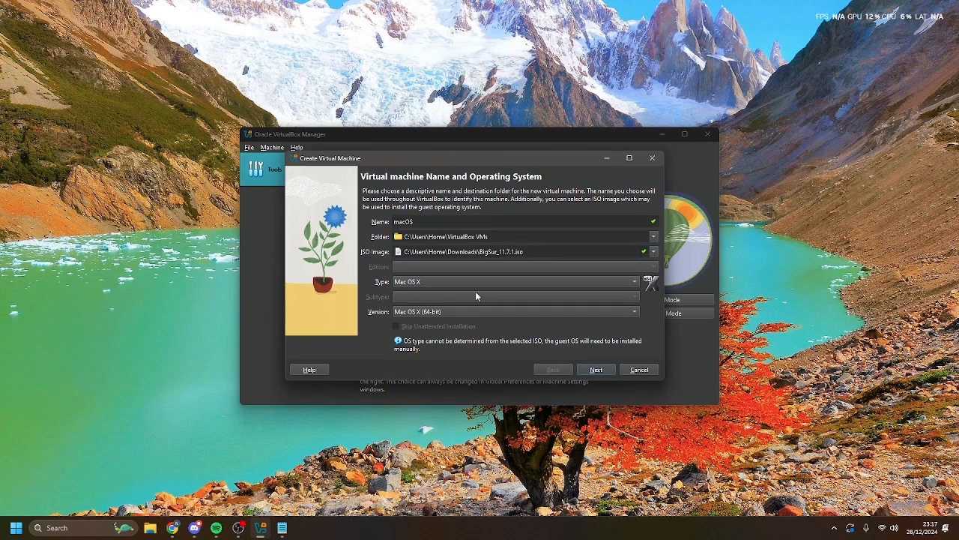
{"action": "left_click", "coordinate": [494, 312]}
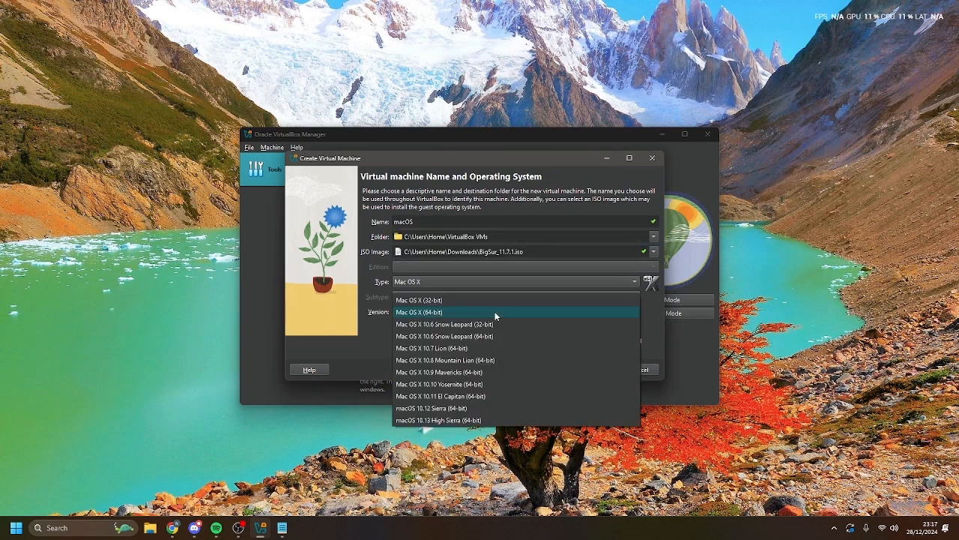
{"action": "left_click", "coordinate": [485, 312]}
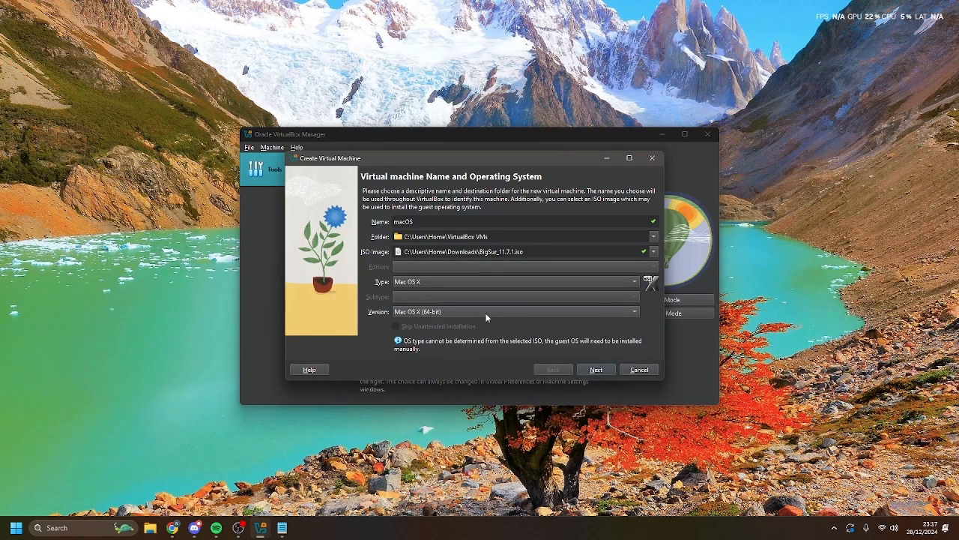
{"action": "left_click", "coordinate": [606, 369]}
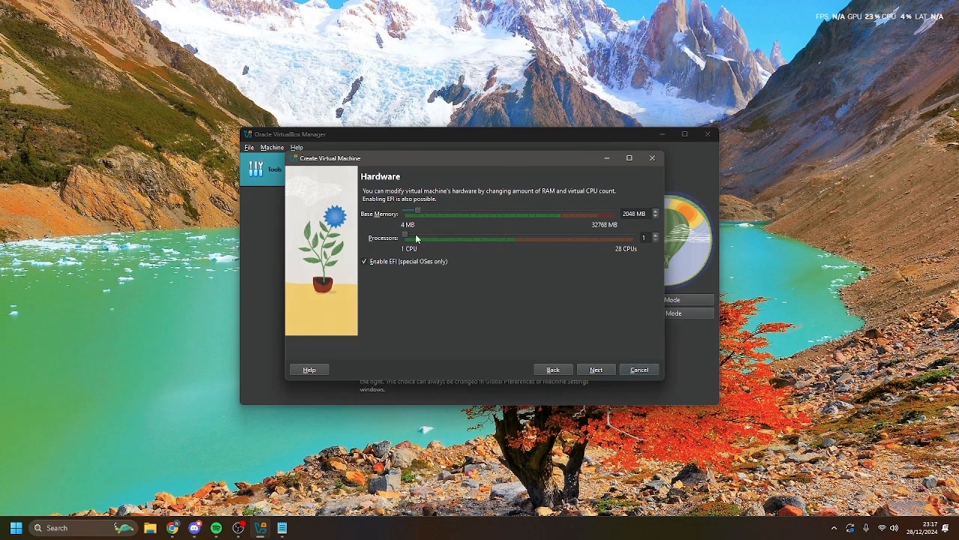
- Give the macOS VM 12545 MB memory, 6 processors and a 150 GB disk, then create it
{"action": "left_click_drag", "start_coordinate": [418, 212], "coordinate": [486, 209]}
{"action": "left_click_drag", "start_coordinate": [403, 237], "coordinate": [437, 237]}
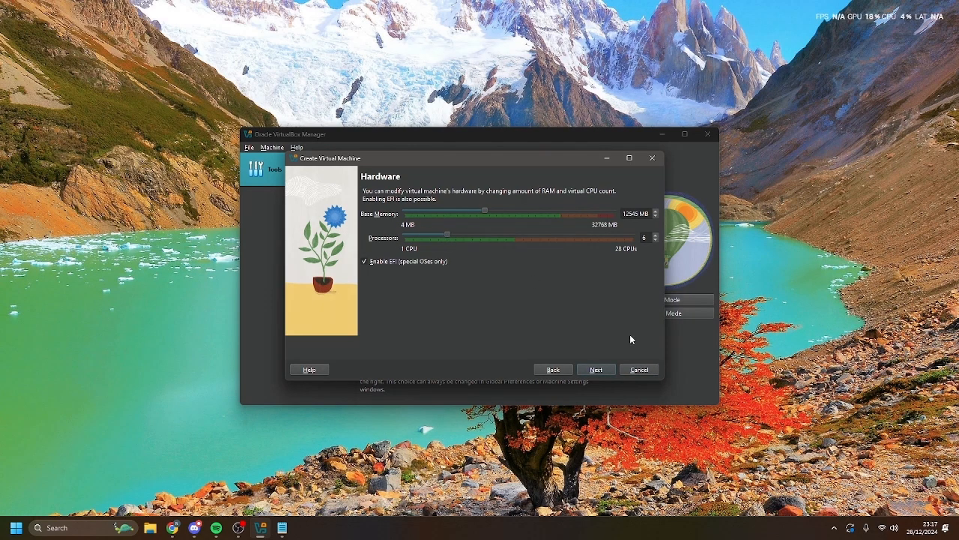
{"action": "left_click", "coordinate": [599, 368]}
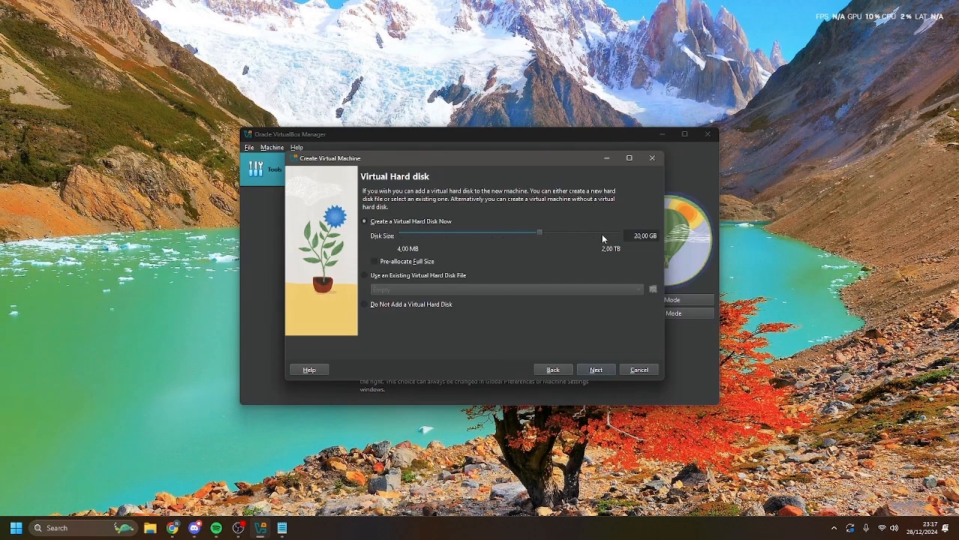
{"action": "left_click_drag", "start_coordinate": [634, 235], "coordinate": [657, 238]}
{"action": "type", "text": "150"}
{"action": "key", "text": "Return"}
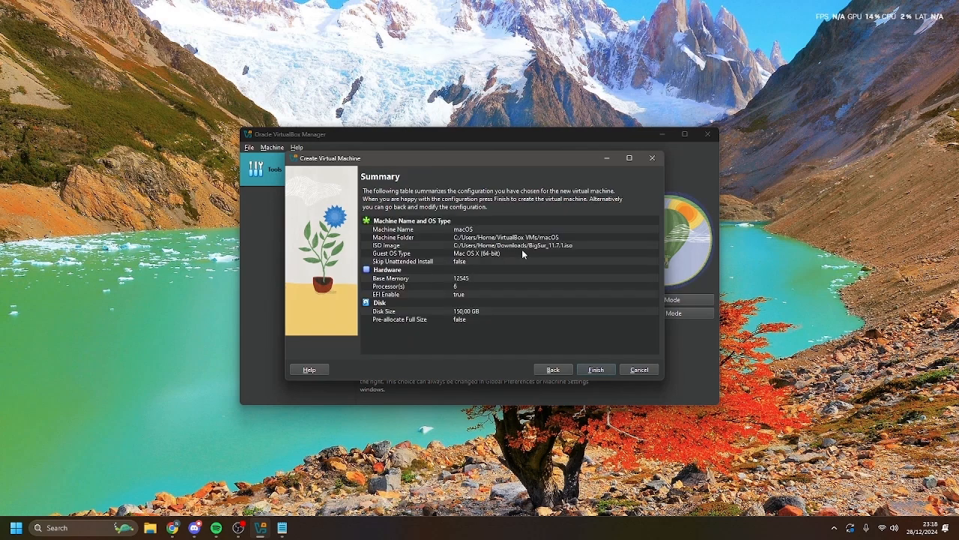
{"action": "left_click", "coordinate": [607, 370]}
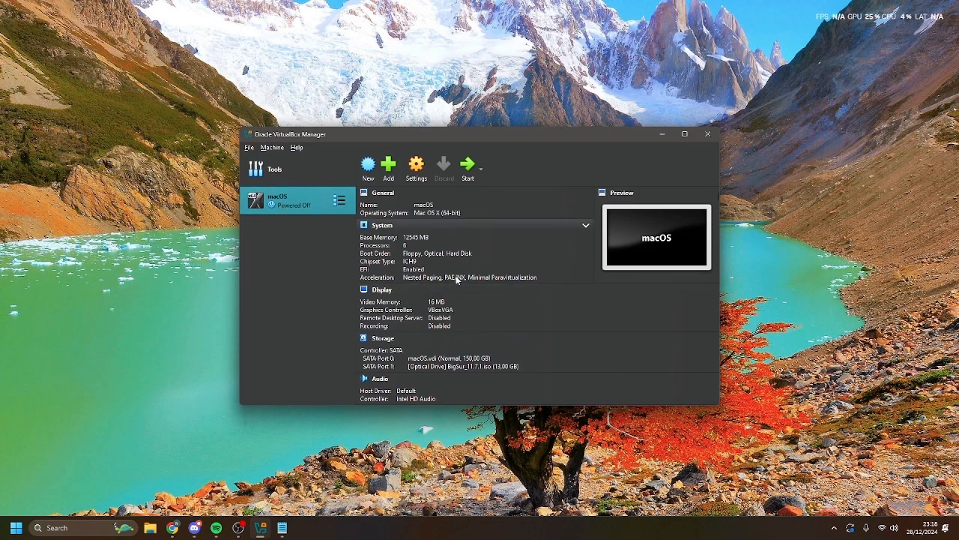
- Set the macOS VM boot order to Optical, Hard Disk, then reopen its Settings
{"action": "left_click", "coordinate": [417, 166]}
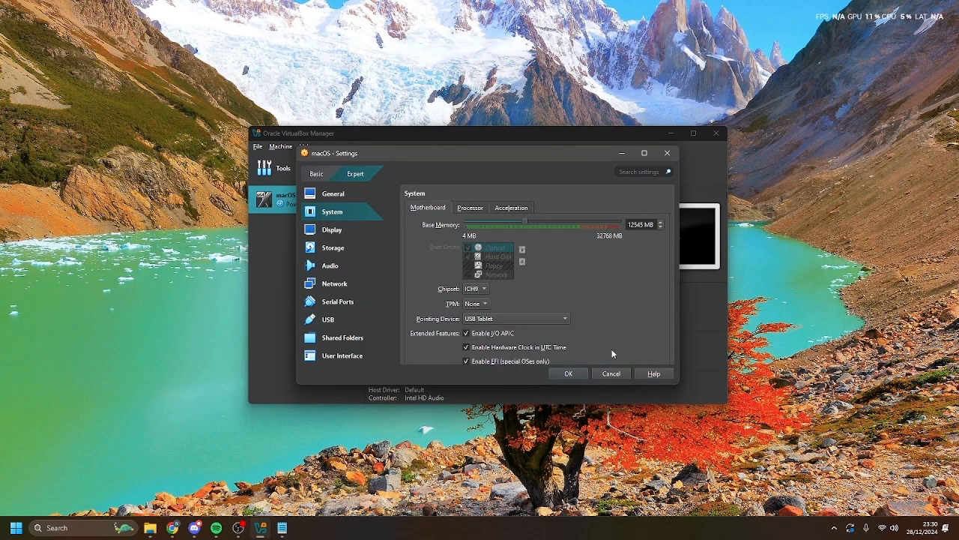
{"action": "left_click", "coordinate": [619, 375]}
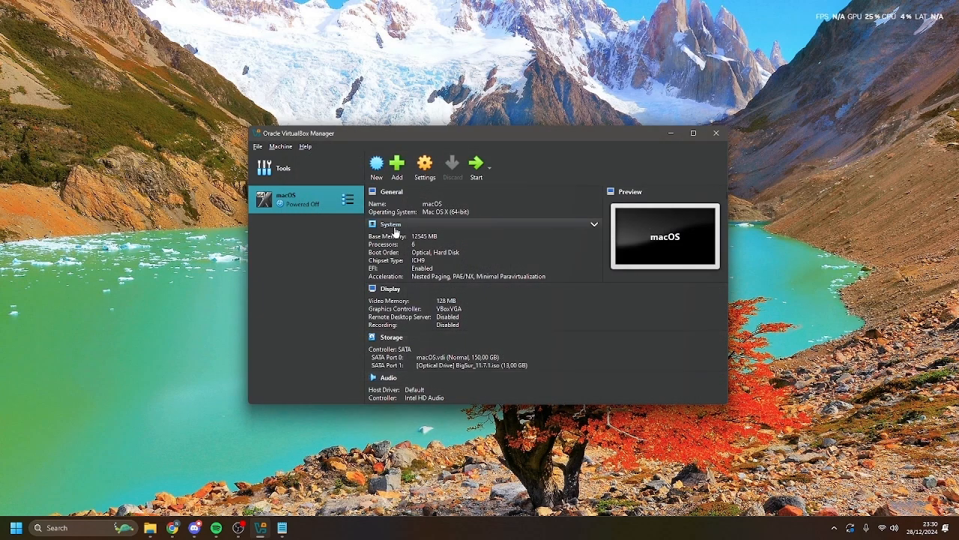
{"action": "left_click", "coordinate": [414, 252]}
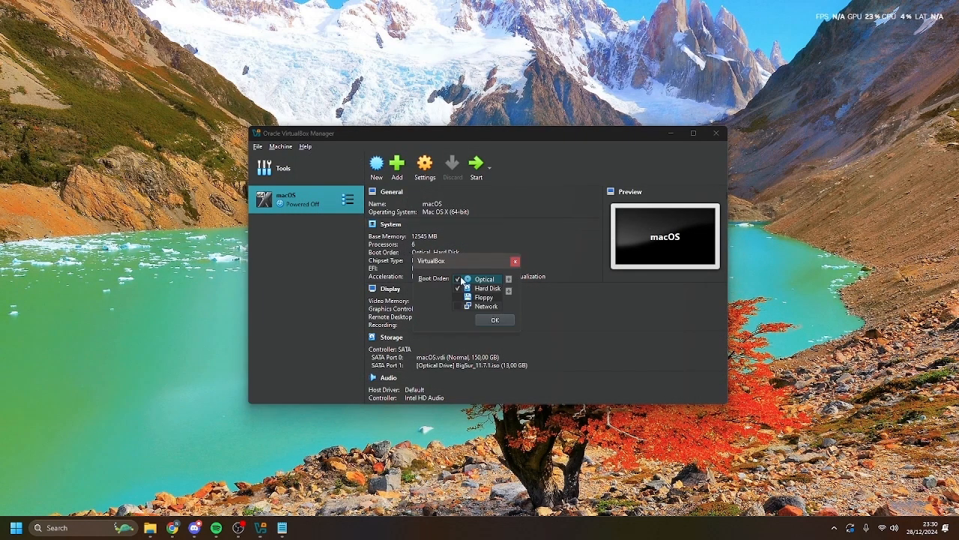
{"action": "left_click", "coordinate": [494, 320]}
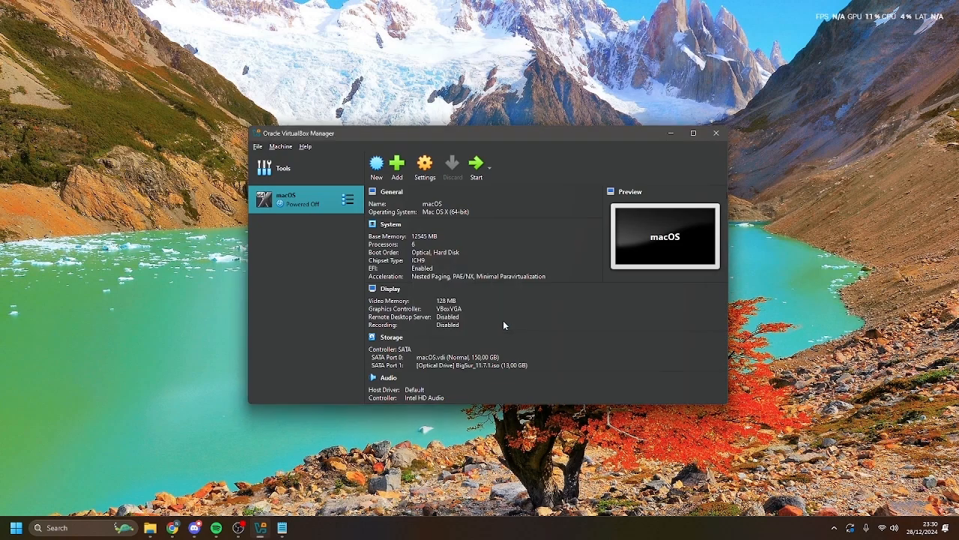
{"action": "left_click", "coordinate": [425, 164]}
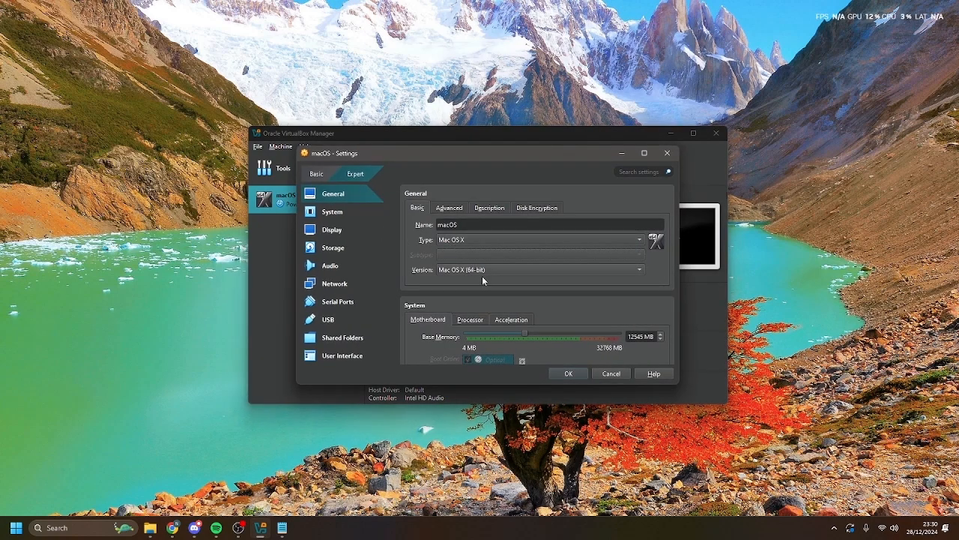
- In the VM's System settings, keep USB Tablet as the pointing device
{"action": "left_click", "coordinate": [345, 212]}
{"action": "scroll", "coordinate": [458, 291], "scroll_direction": "down", "scroll_amount": 2}
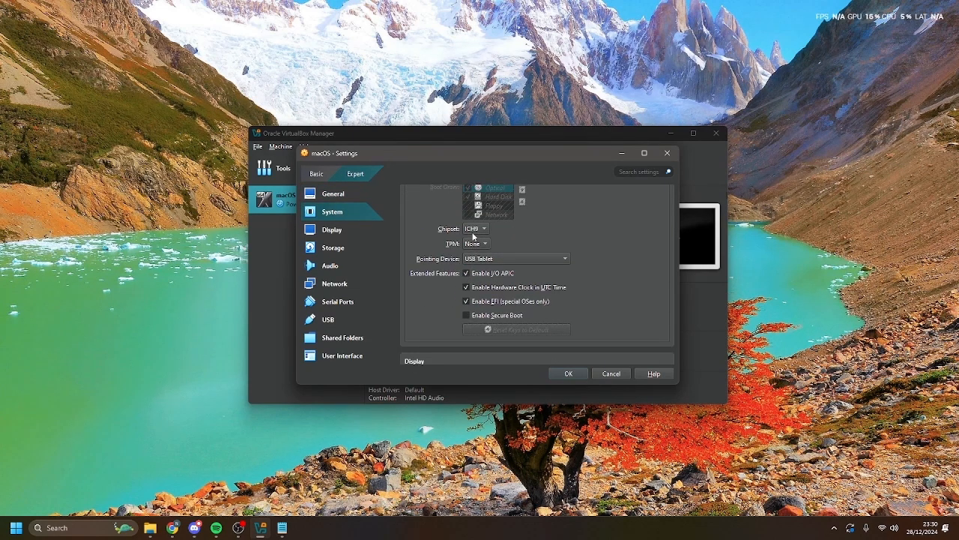
{"action": "left_click", "coordinate": [488, 258]}
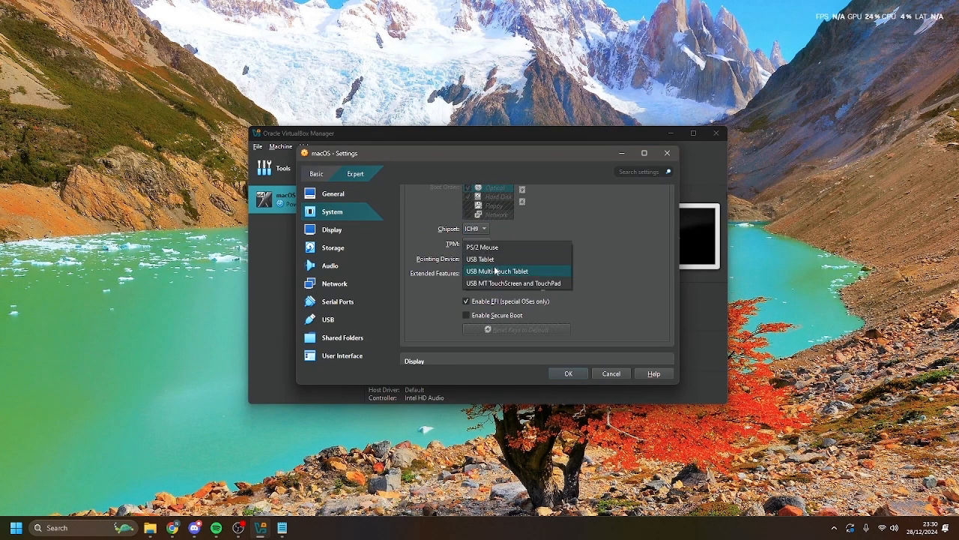
{"action": "left_click", "coordinate": [493, 259]}
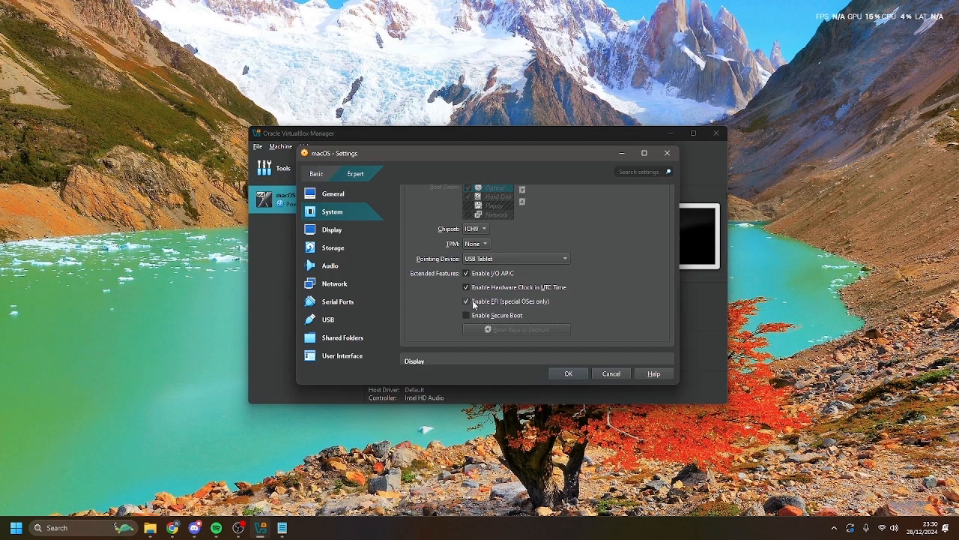
- Turn on 3D acceleration with the VBoxVGA graphics controller and close the settings
{"action": "scroll", "coordinate": [524, 297], "scroll_direction": "down", "scroll_amount": 3}
{"action": "left_click", "coordinate": [328, 238]}
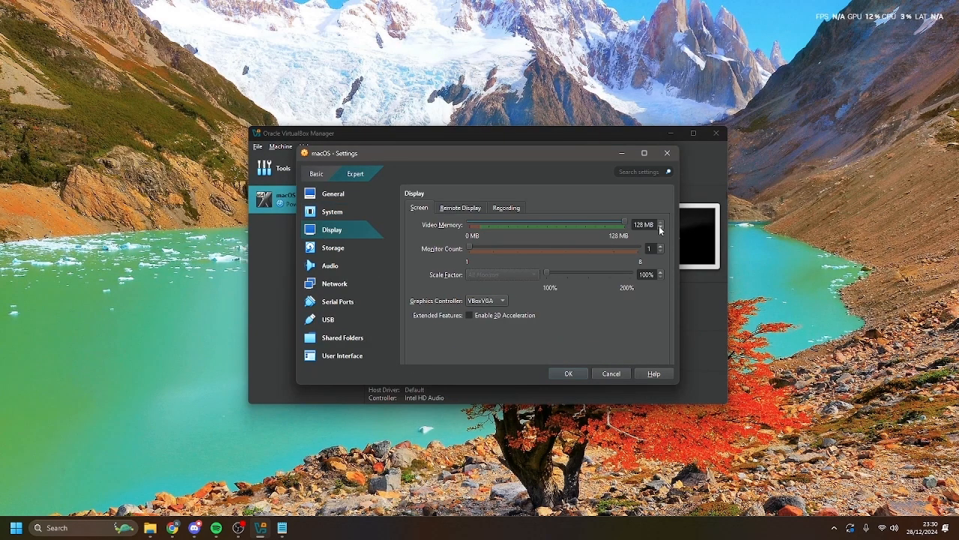
{"action": "left_click", "coordinate": [470, 315]}
{"action": "left_click", "coordinate": [476, 301]}
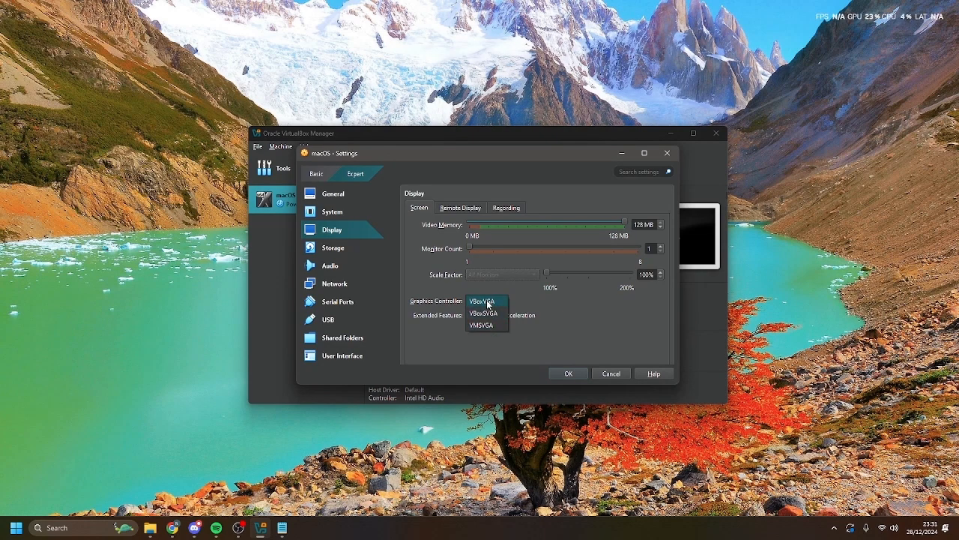
{"action": "left_click", "coordinate": [488, 302]}
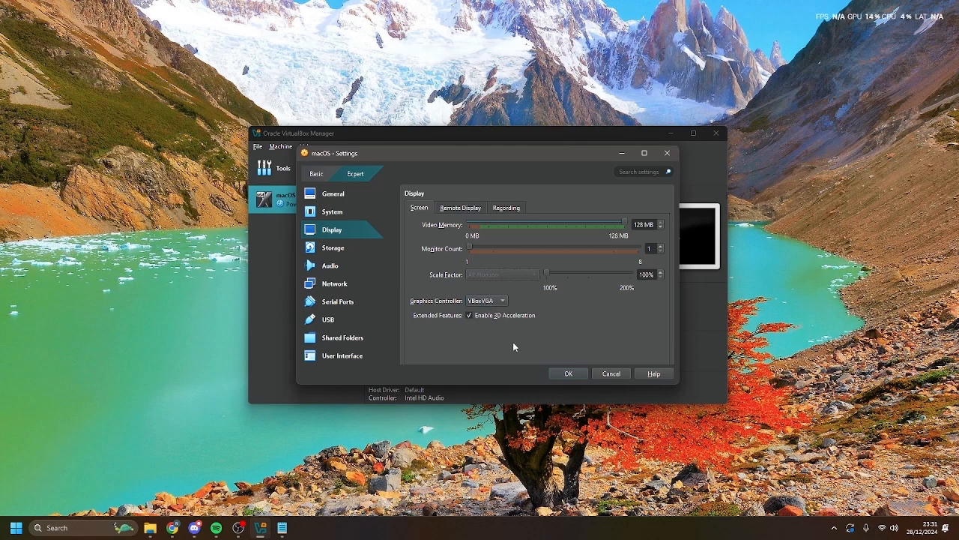
{"action": "key", "text": "Return"}
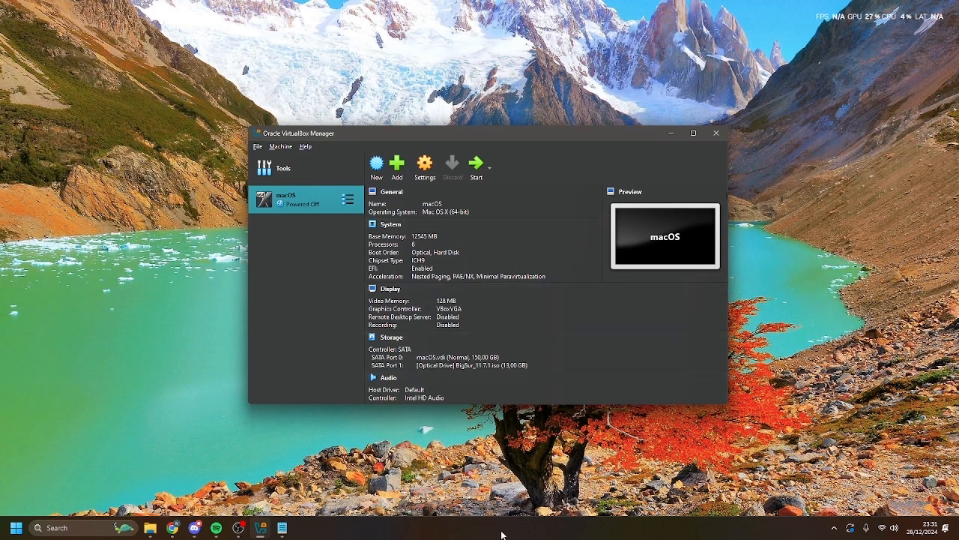
{"action": "left_click", "coordinate": [282, 528]}
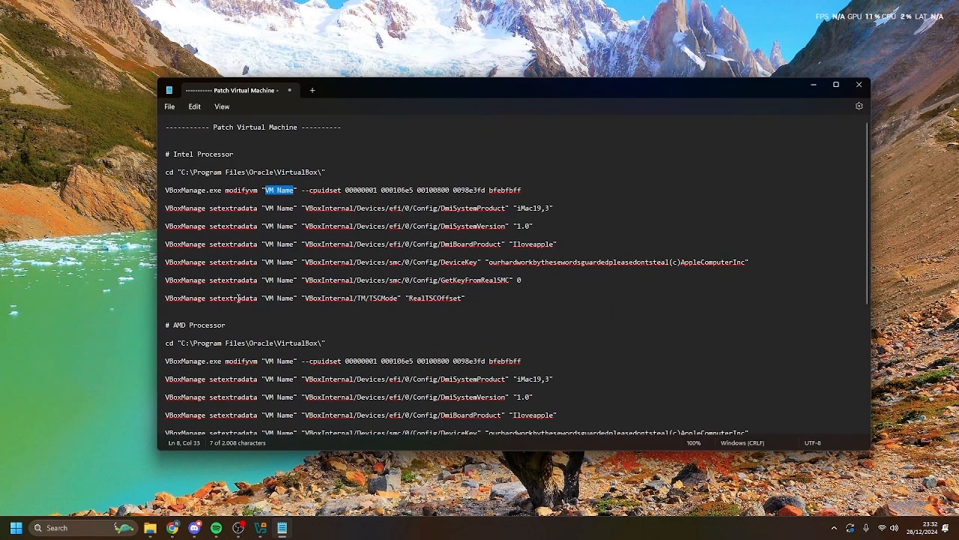
- Use Edit > Replace to change every 'VM Name' to macOS
{"action": "left_click", "coordinate": [194, 106]}
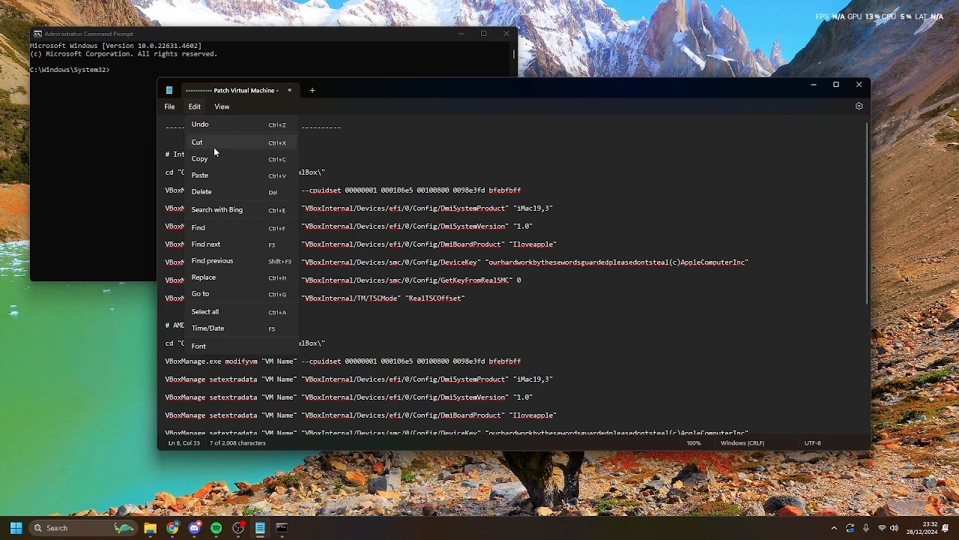
{"action": "left_click", "coordinate": [219, 279]}
{"action": "left_click", "coordinate": [379, 152]}
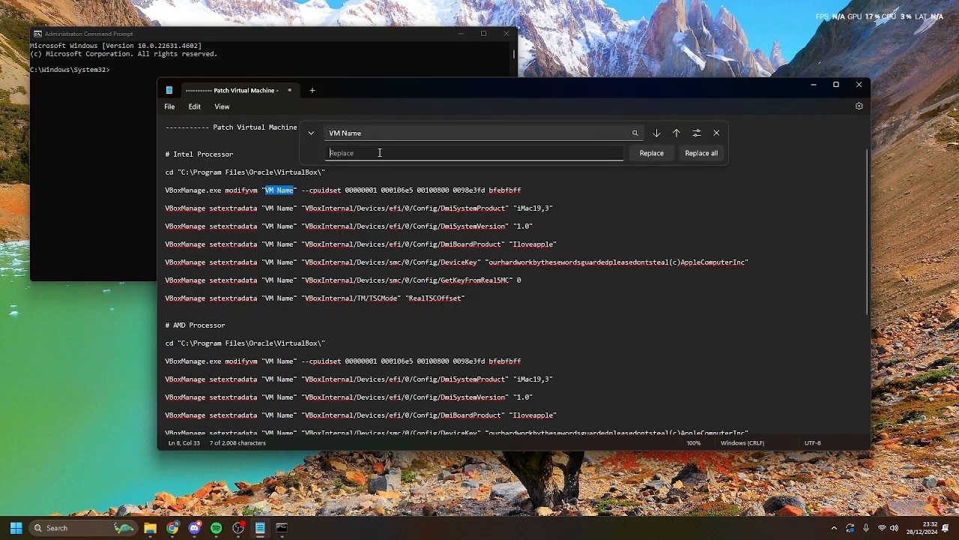
{"action": "type", "text": "macOS"}
{"action": "left_click", "coordinate": [702, 153]}
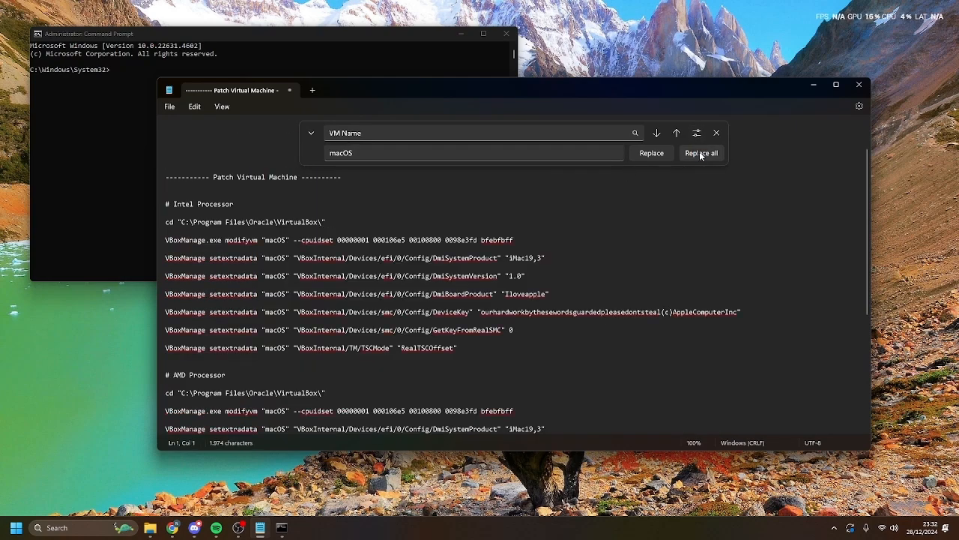
- Close the replace bar and select the Intel Processor command block
{"action": "scroll", "coordinate": [289, 346], "scroll_direction": "down", "scroll_amount": 1}
{"action": "scroll", "coordinate": [289, 347], "scroll_direction": "up", "scroll_amount": 2}
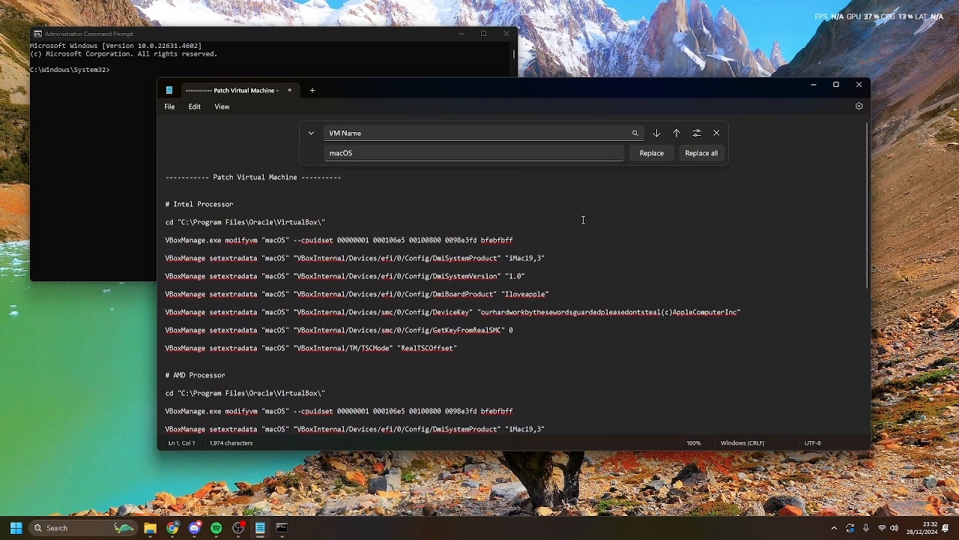
{"action": "left_click", "coordinate": [716, 133]}
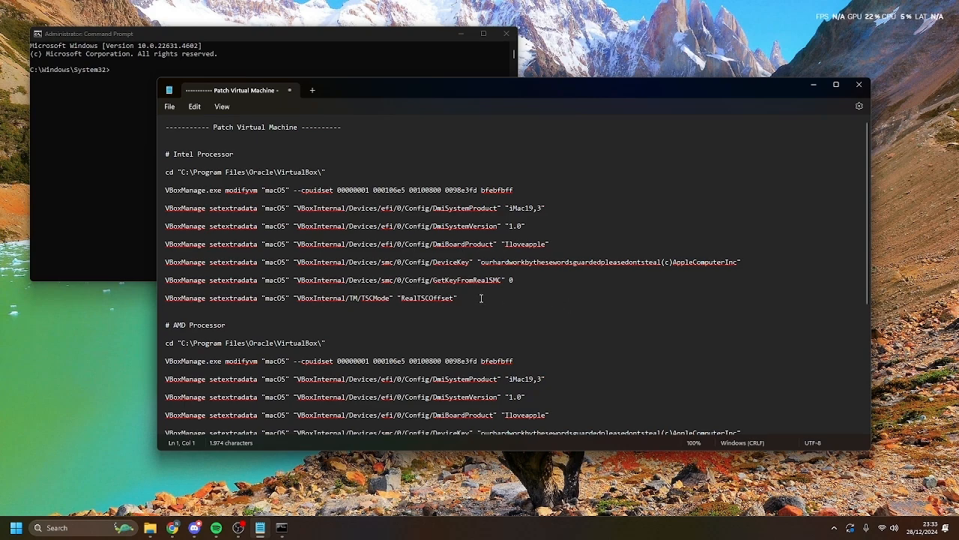
{"action": "left_click_drag", "start_coordinate": [481, 298], "coordinate": [174, 174]}
{"action": "key", "text": "ctrl+c"}
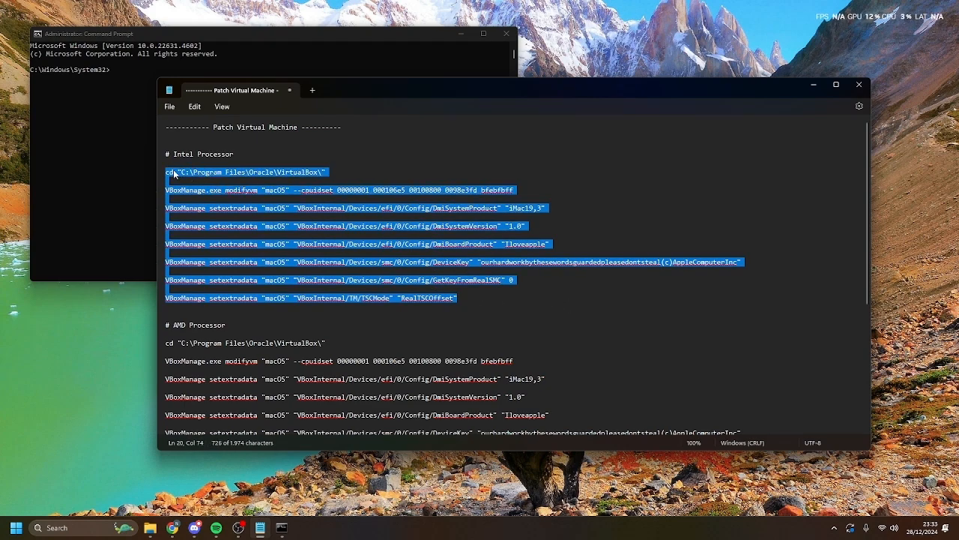
- Paste and run the Intel patch commands in the administrator Command Prompt, then close it and minimize Notepad
{"action": "left_click", "coordinate": [113, 96]}
{"action": "left_click", "coordinate": [121, 71]}
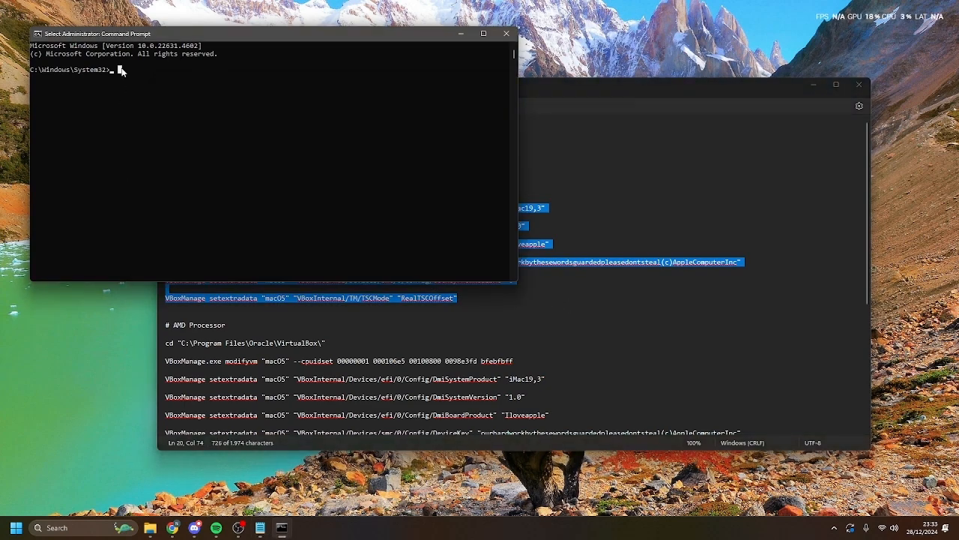
{"action": "right_click", "coordinate": [125, 76]}
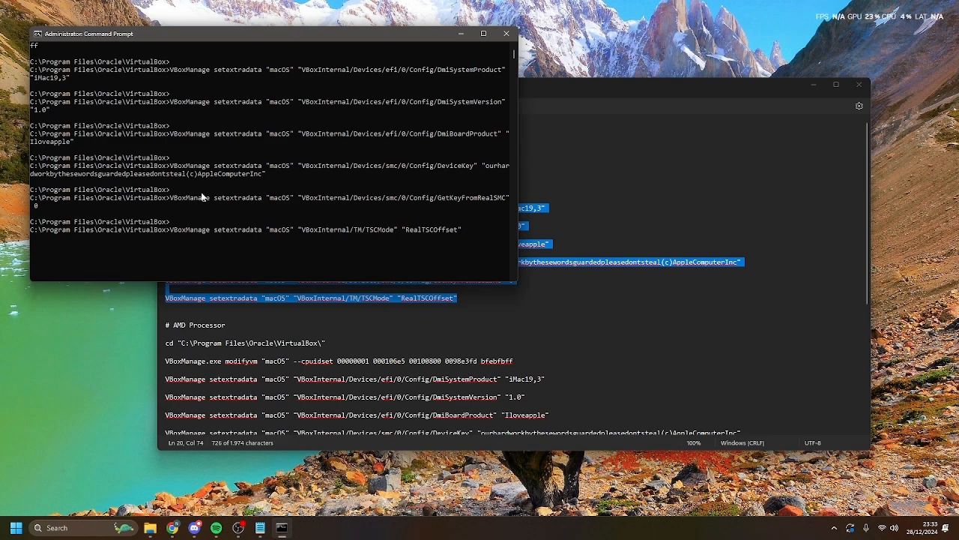
{"action": "scroll", "coordinate": [173, 189], "scroll_direction": "down", "scroll_amount": 2}
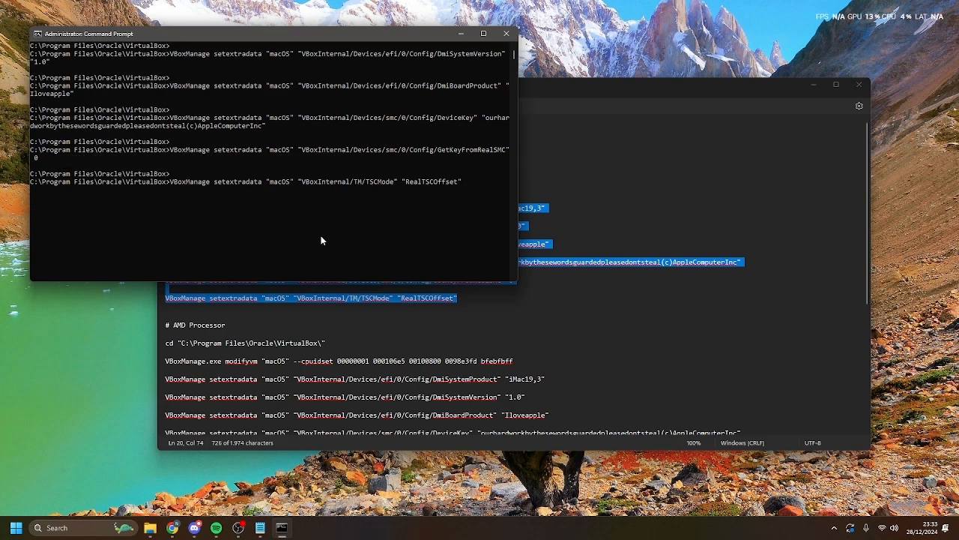
{"action": "left_click", "coordinate": [507, 34]}
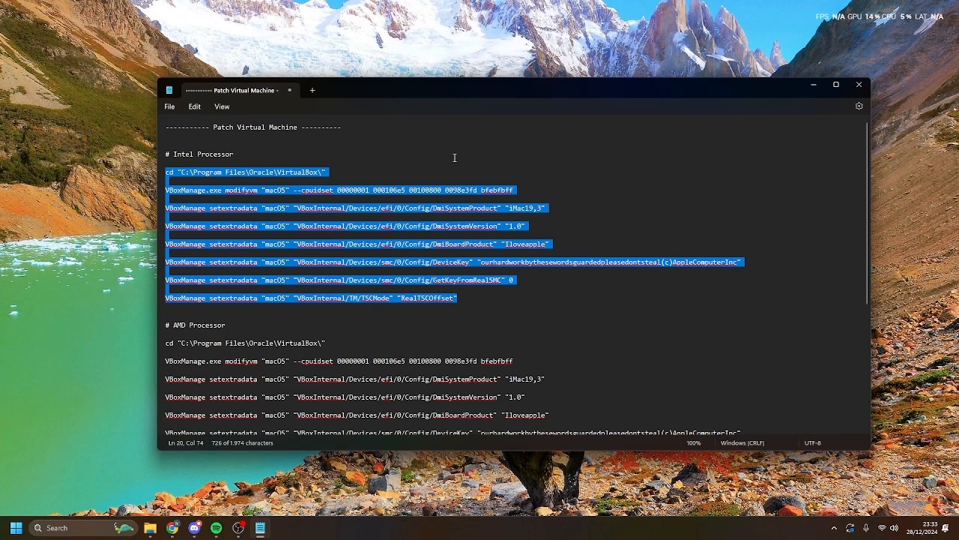
{"action": "left_click", "coordinate": [813, 85]}
- Launch VirtualBox from Windows search ('vir') and start the macOS VM
{"action": "left_click", "coordinate": [82, 527]}
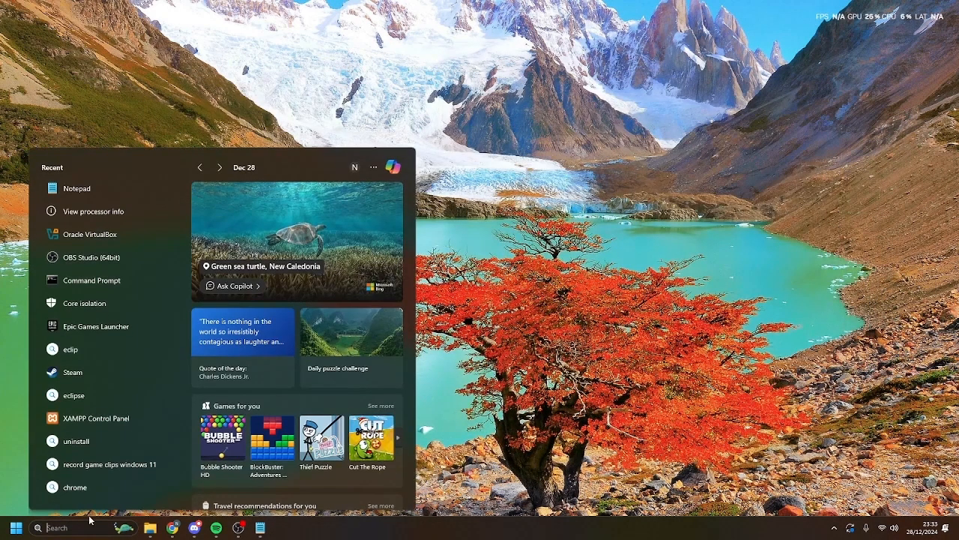
{"action": "type", "text": "vir"}
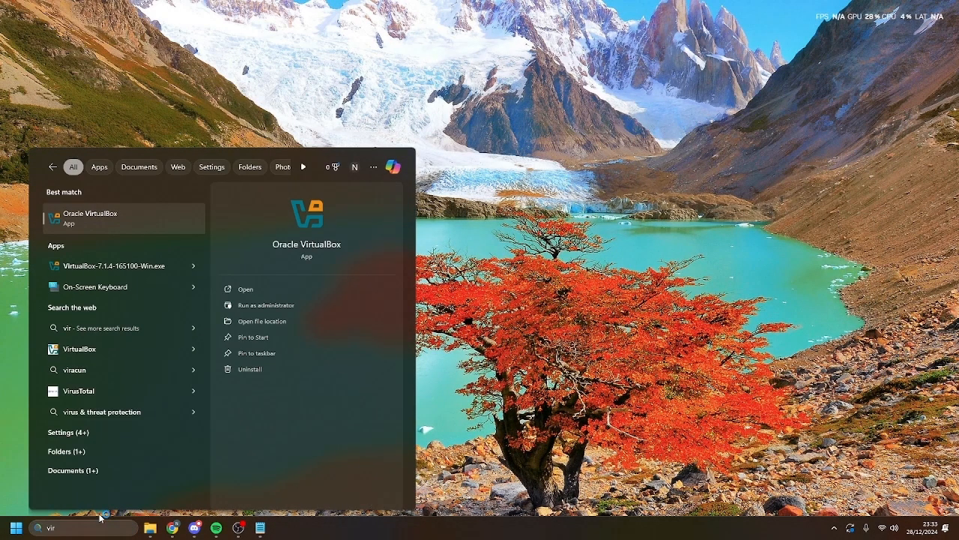
{"action": "key", "text": "Escape"}
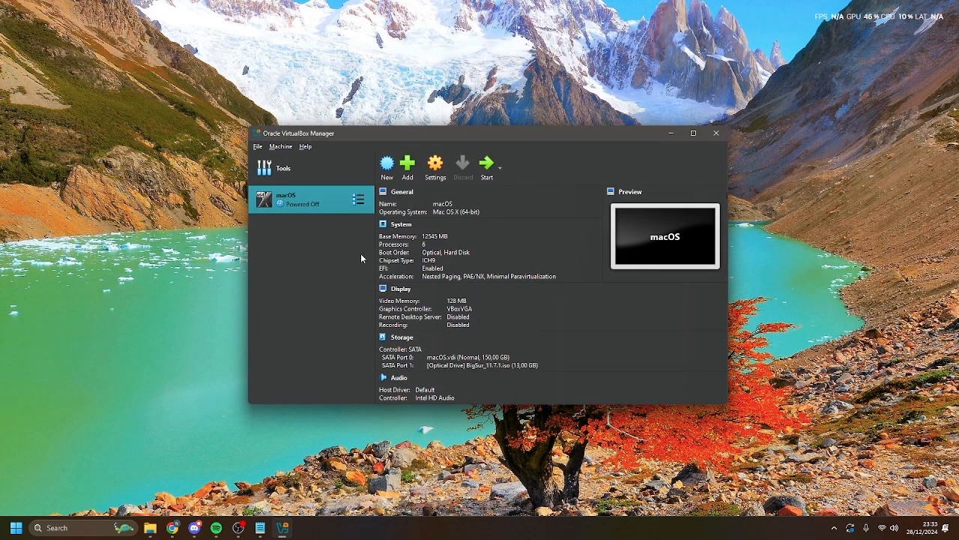
{"action": "left_click", "coordinate": [484, 167]}
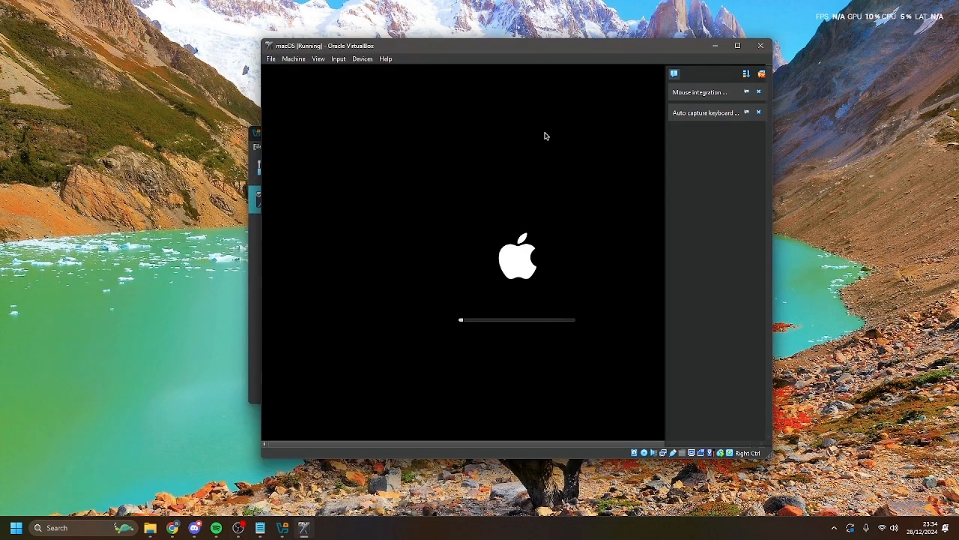
- Pick English (UK) in macOS Recovery, then open Disk Utility from the recovery options
{"action": "left_click_drag", "start_coordinate": [411, 53], "coordinate": [334, 70]}
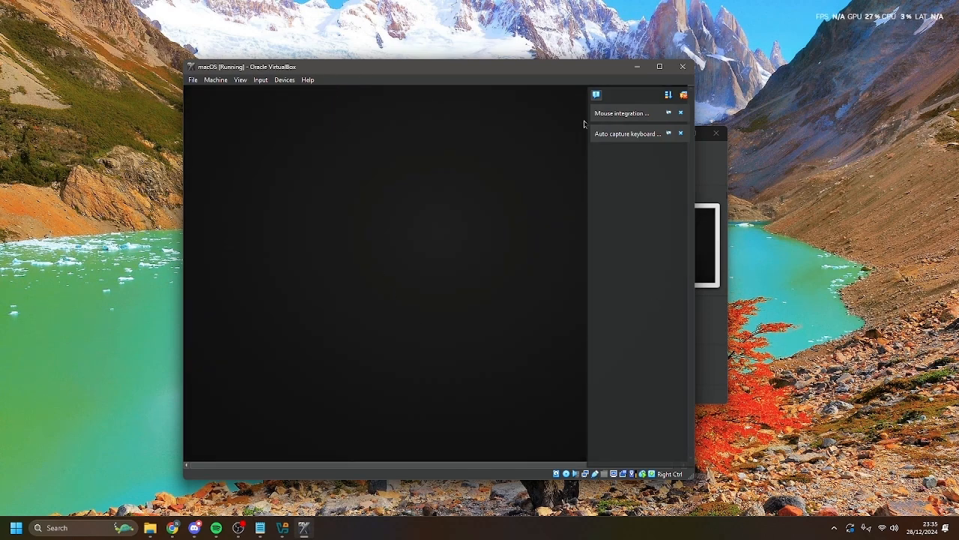
{"action": "left_click", "coordinate": [452, 260]}
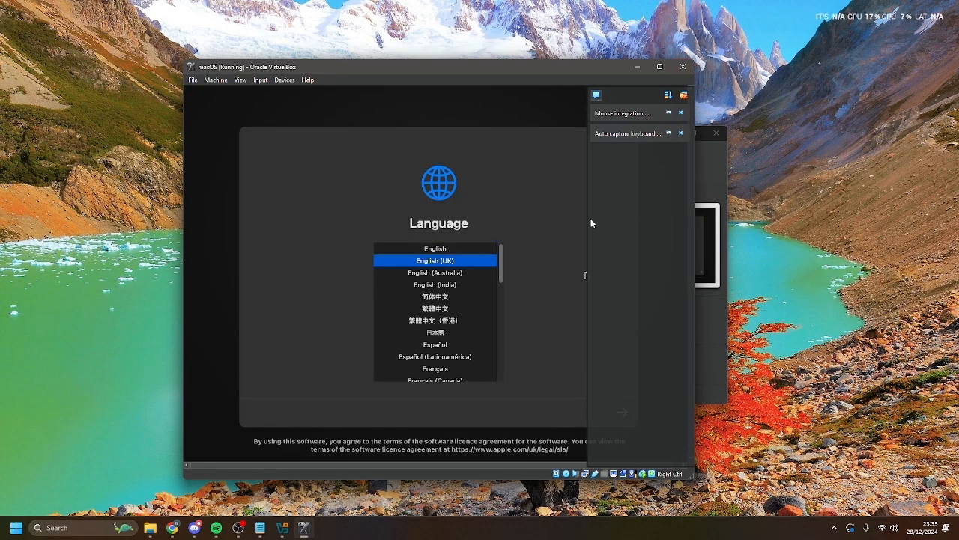
{"action": "left_click", "coordinate": [682, 113]}
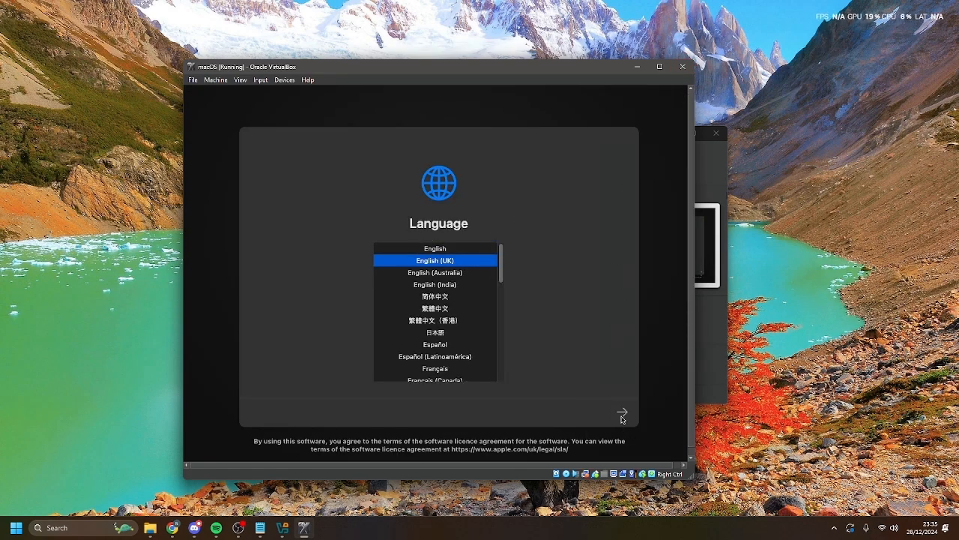
{"action": "left_click", "coordinate": [622, 411]}
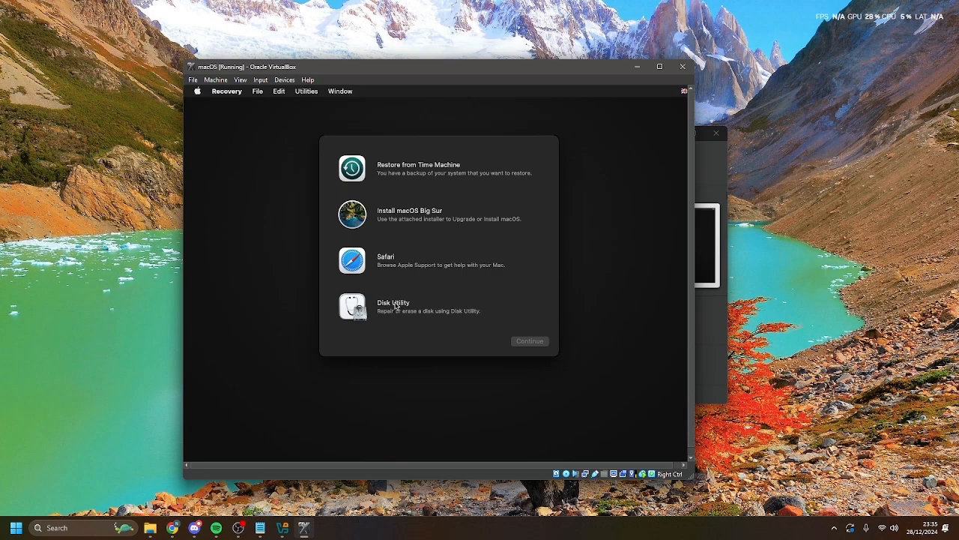
{"action": "left_click", "coordinate": [396, 305]}
{"action": "left_click", "coordinate": [538, 343]}
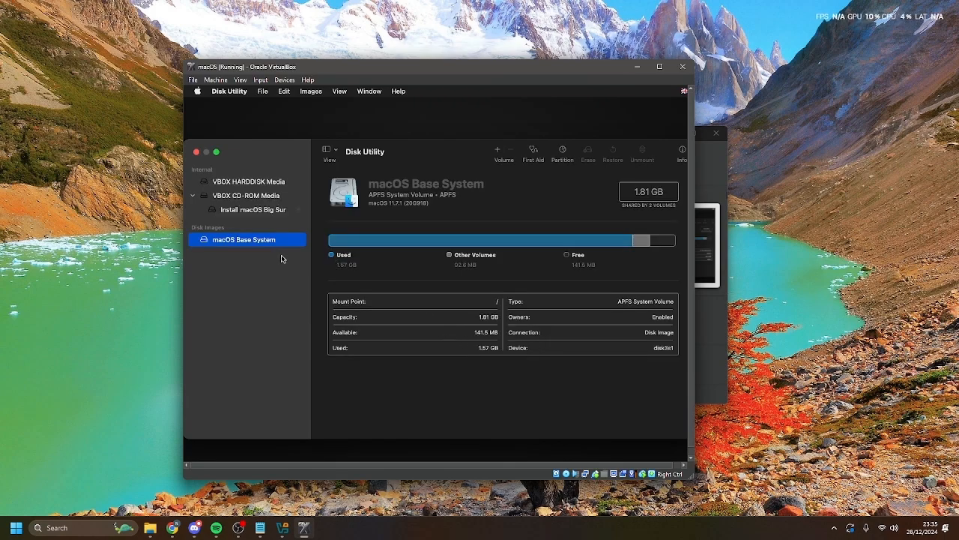
- Start erasing VBOX HARDDISK Media and name the new volume 'Virtual macOS'
{"action": "left_click", "coordinate": [252, 186]}
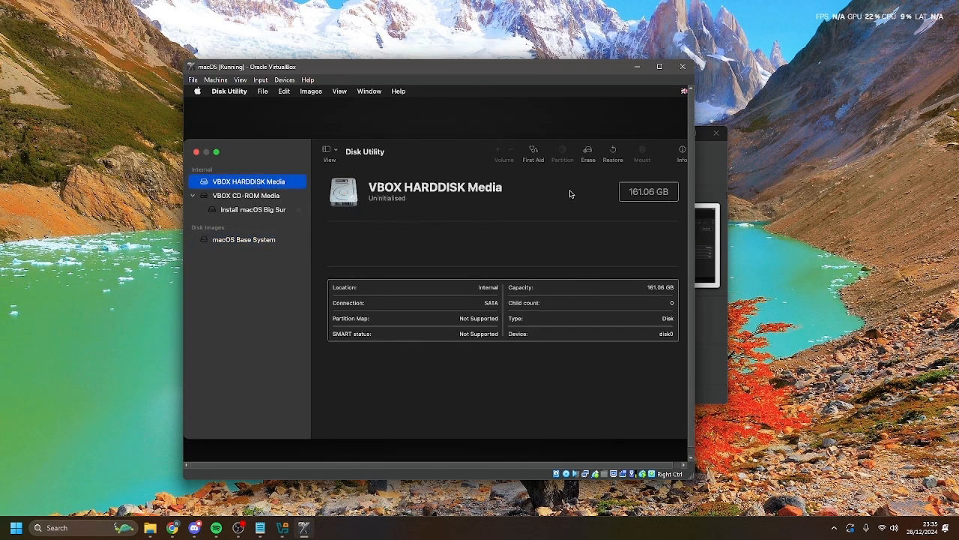
{"action": "left_click", "coordinate": [589, 151]}
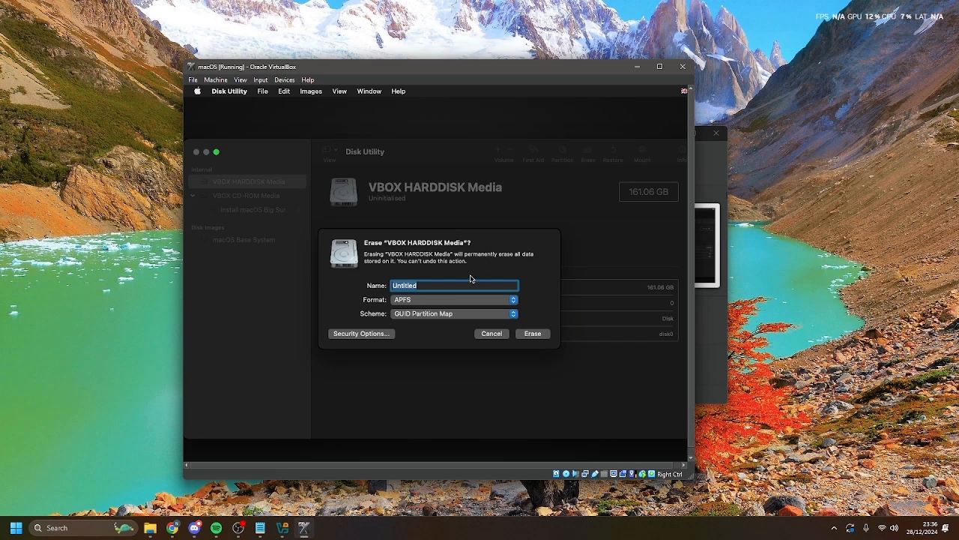
{"action": "key", "text": "BackSpace"}
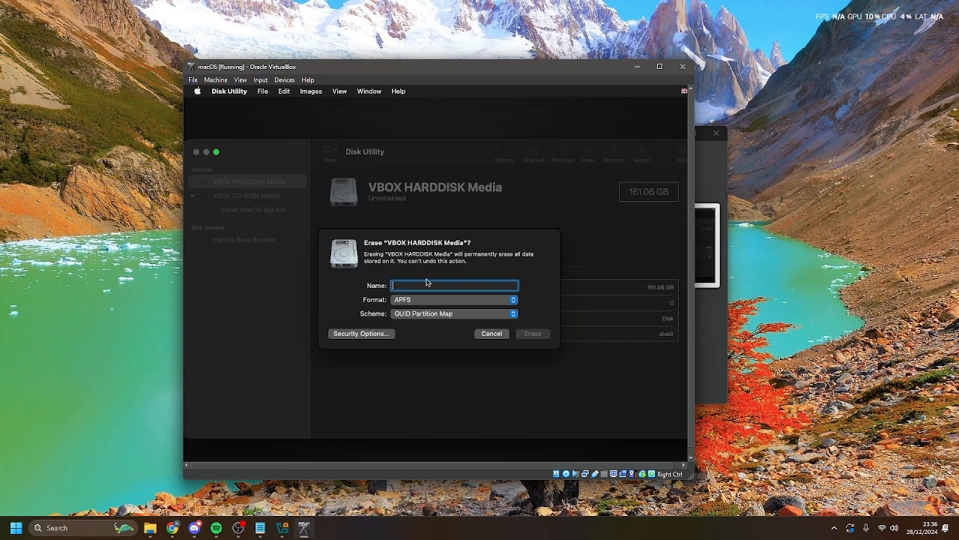
{"action": "type", "text": "Virtual"}
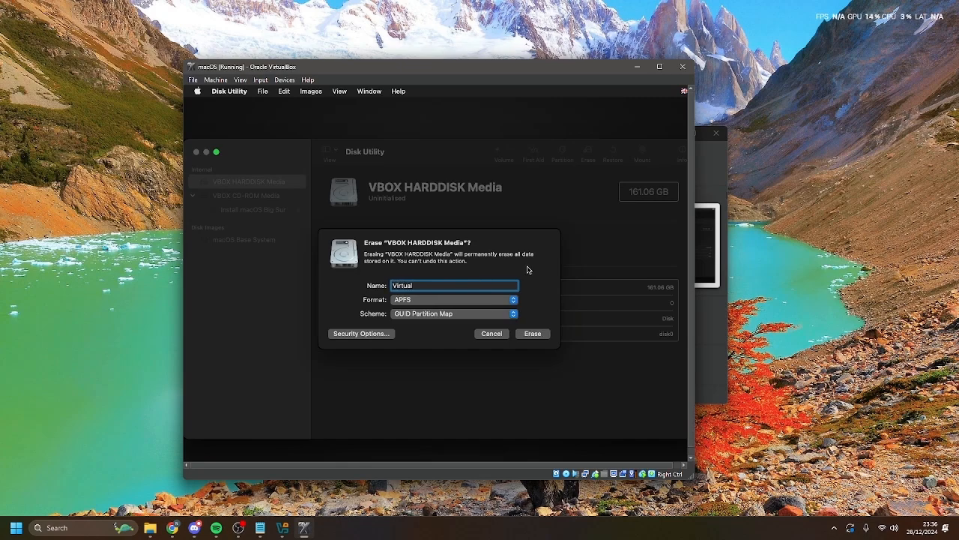
{"action": "type", "text": " macOS"}
{"action": "key", "text": "BackSpace"}
{"action": "key", "text": "BackSpace"}
{"action": "key", "text": "BackSpace"}
{"action": "key", "text": "BackSpace"}
{"action": "key", "text": "BackSpace"}
{"action": "type", "text": "masOC"}
{"action": "key", "text": "BackSpace"}
{"action": "type", "text": "s"}
{"action": "key", "text": "BackSpace"}
{"action": "key", "text": "BackSpace"}
- Erase the disk as APFS with GUID Partition Map, then close Disk Utility
{"action": "left_click", "coordinate": [532, 334]}
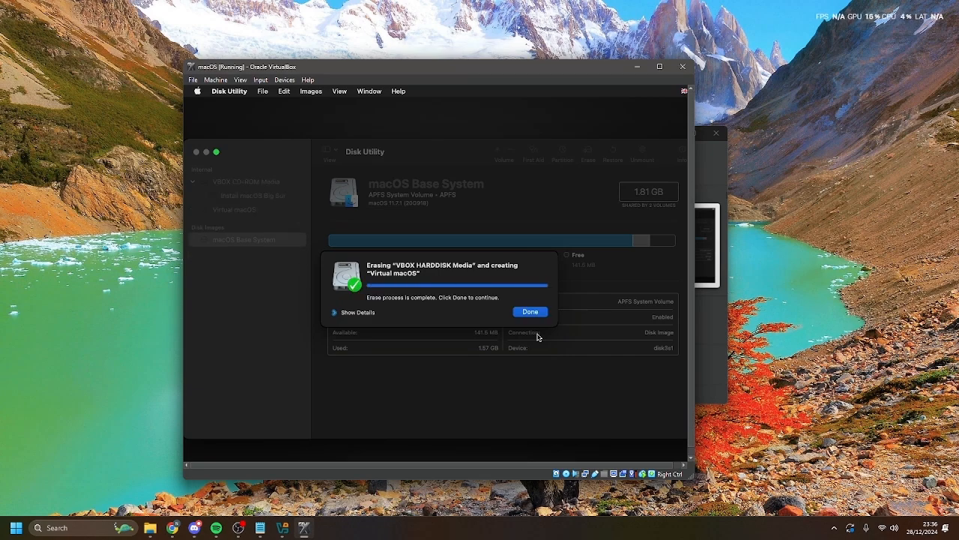
{"action": "left_click", "coordinate": [530, 312]}
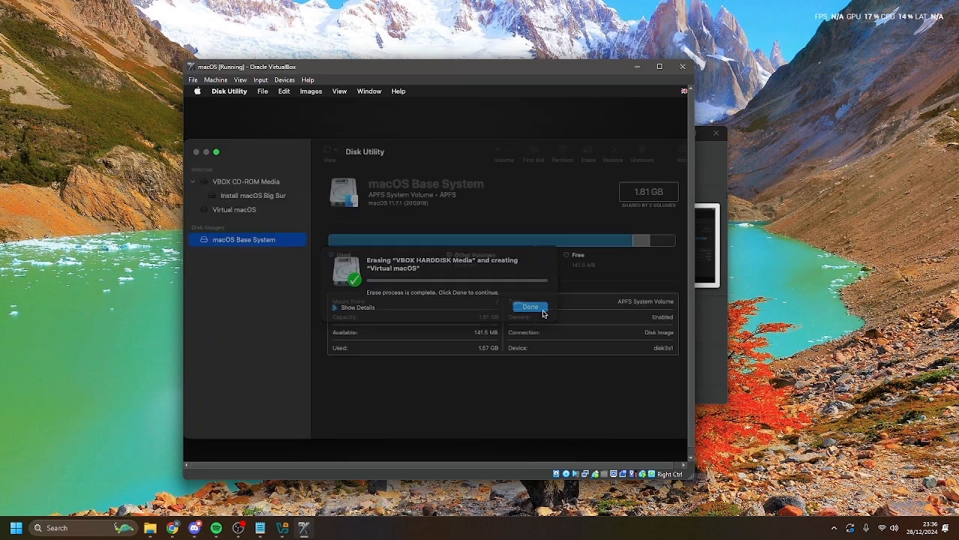
{"action": "left_click", "coordinate": [196, 152]}
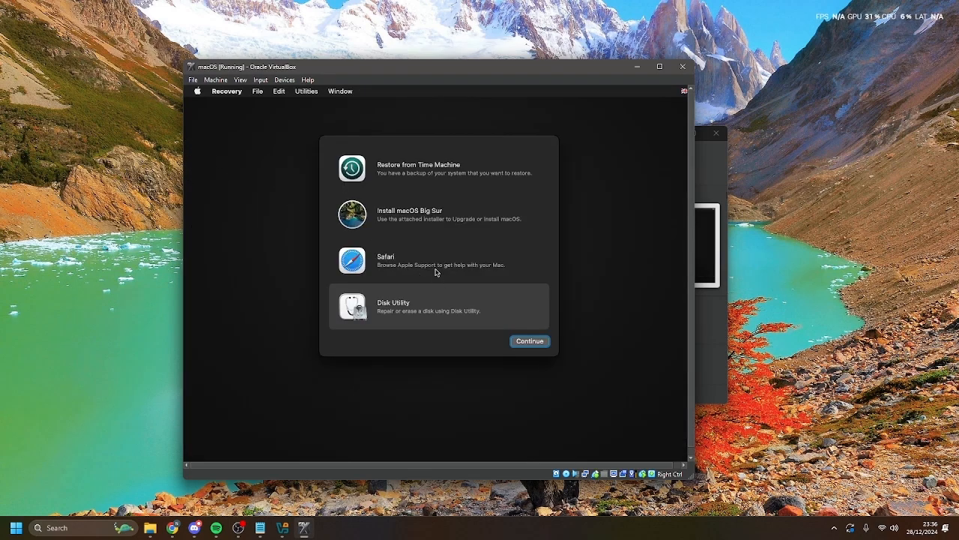
- Launch the Install macOS Big Sur installer and accept the licence agreement
{"action": "left_click", "coordinate": [433, 215]}
{"action": "left_click", "coordinate": [512, 344]}
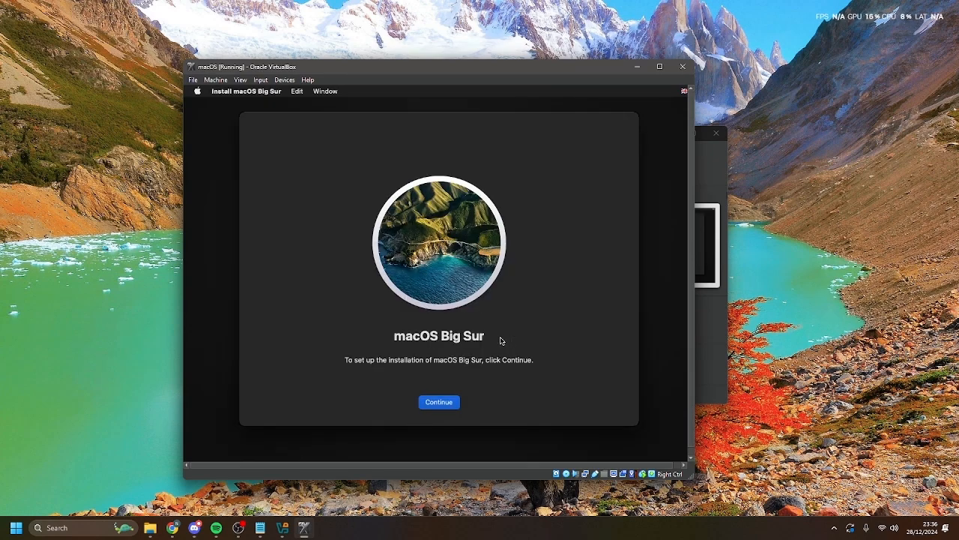
{"action": "left_click", "coordinate": [441, 403]}
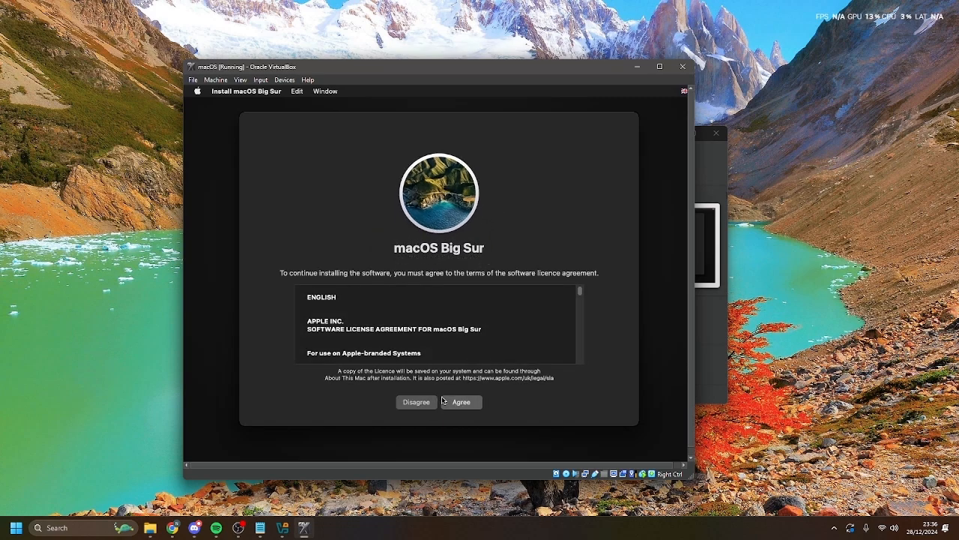
{"action": "left_click", "coordinate": [456, 402]}
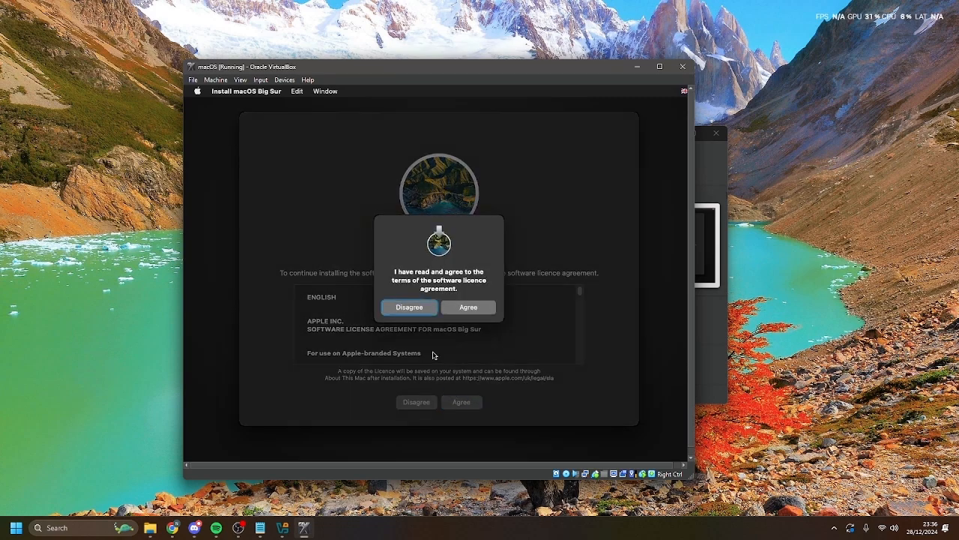
{"action": "left_click", "coordinate": [471, 308]}
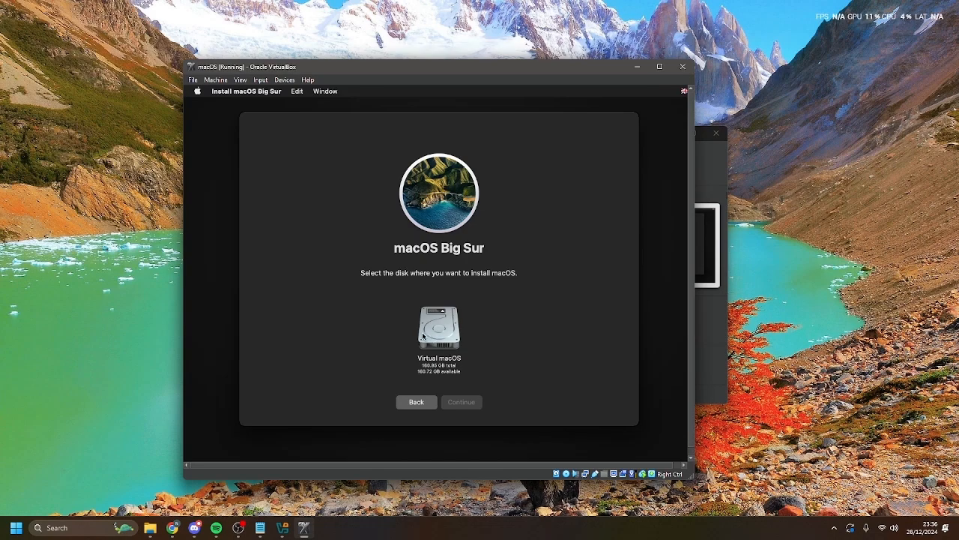
- Install Big Sur onto the Virtual macOS disk, then choose Indonesia as the country
{"action": "left_click", "coordinate": [440, 344]}
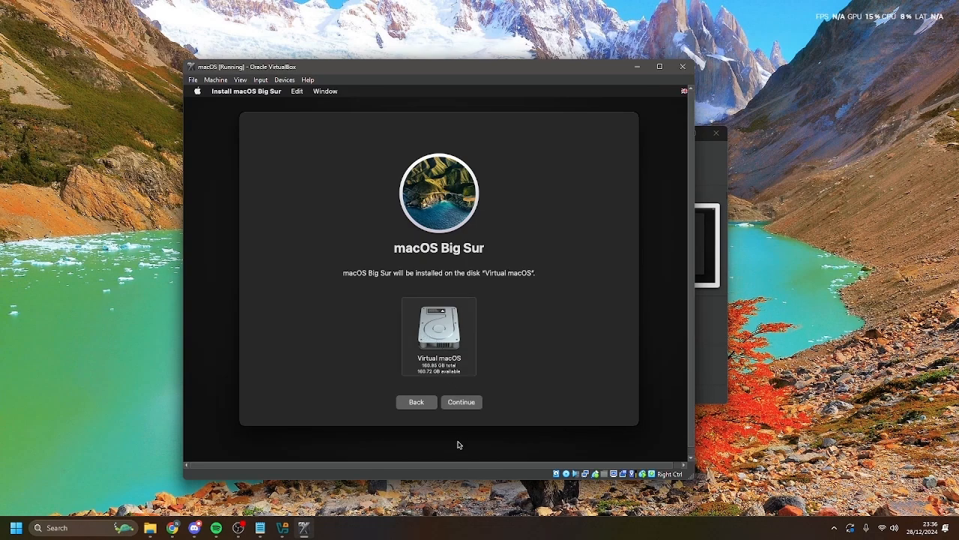
{"action": "left_click", "coordinate": [462, 403]}
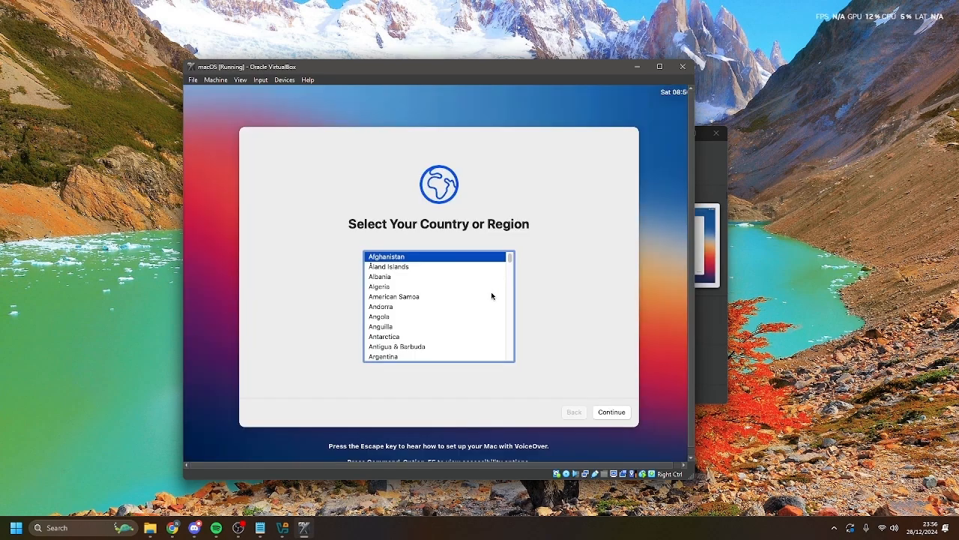
{"action": "left_click_drag", "start_coordinate": [509, 257], "coordinate": [480, 297]}
{"action": "left_click", "coordinate": [407, 262]}
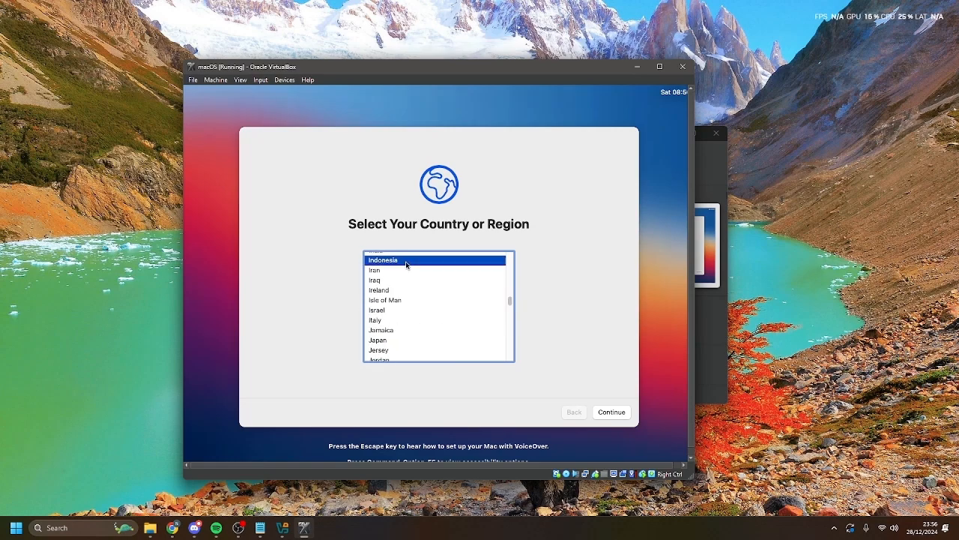
- Confirm Indonesia, keep default languages, skip accessibility and pass the data and privacy notice
{"action": "left_click", "coordinate": [617, 414]}
{"action": "left_click", "coordinate": [610, 414]}
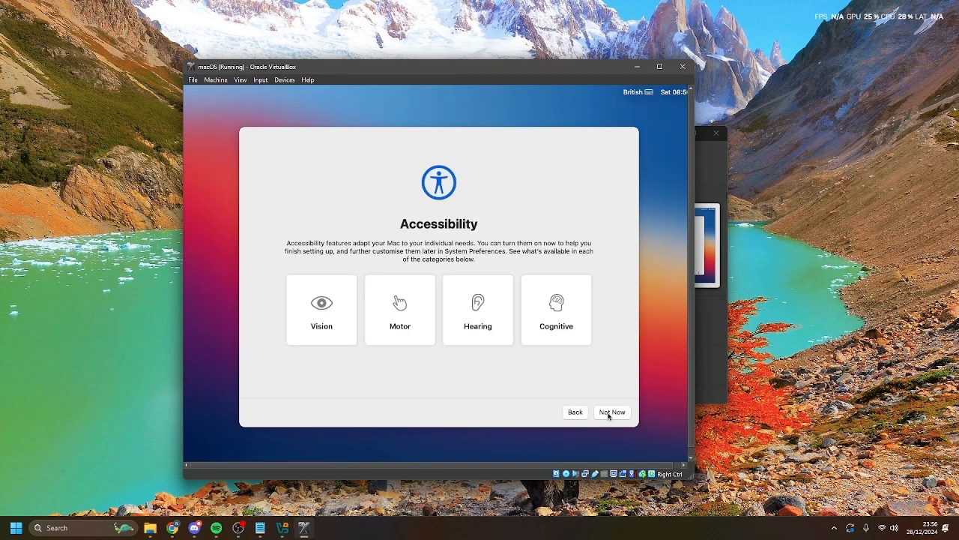
{"action": "left_click", "coordinate": [608, 414]}
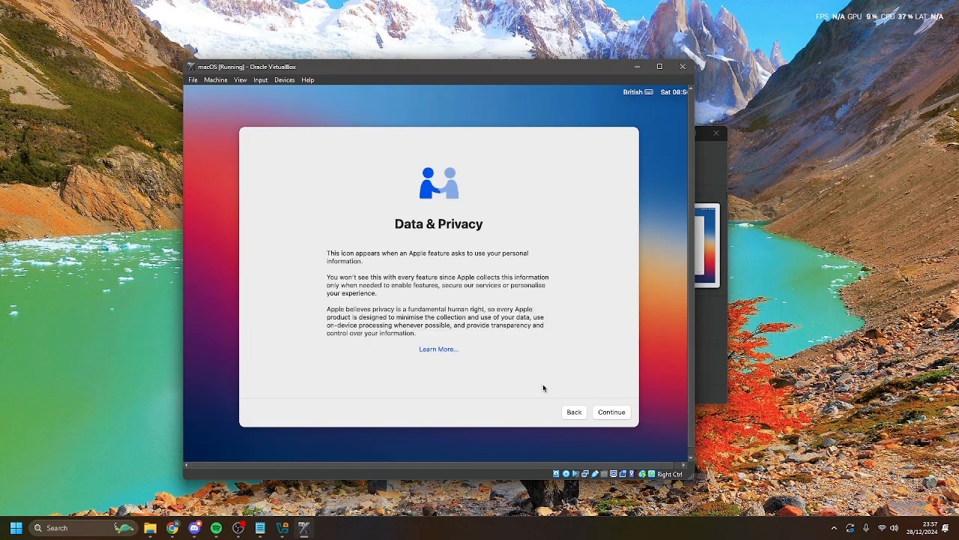
{"action": "left_click", "coordinate": [611, 415]}
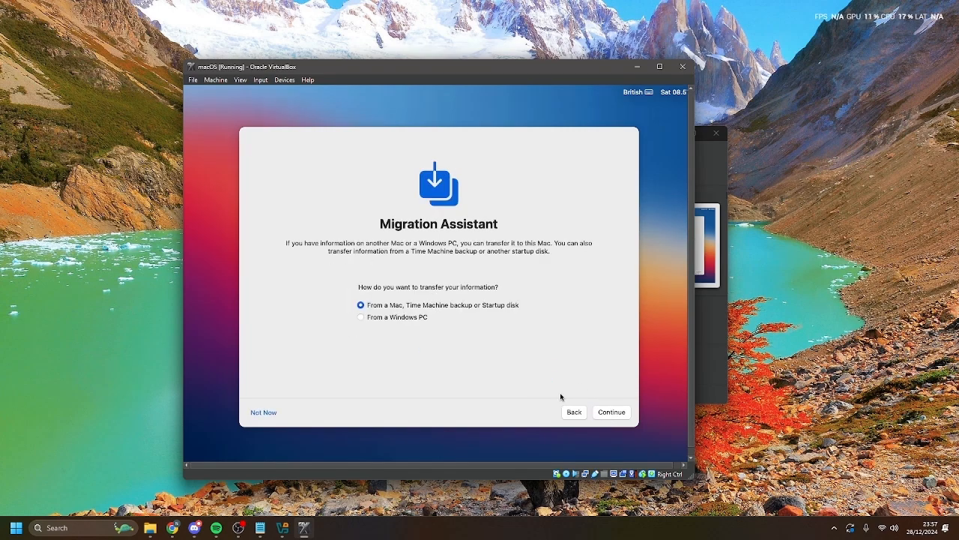
{"action": "left_click", "coordinate": [618, 419]}
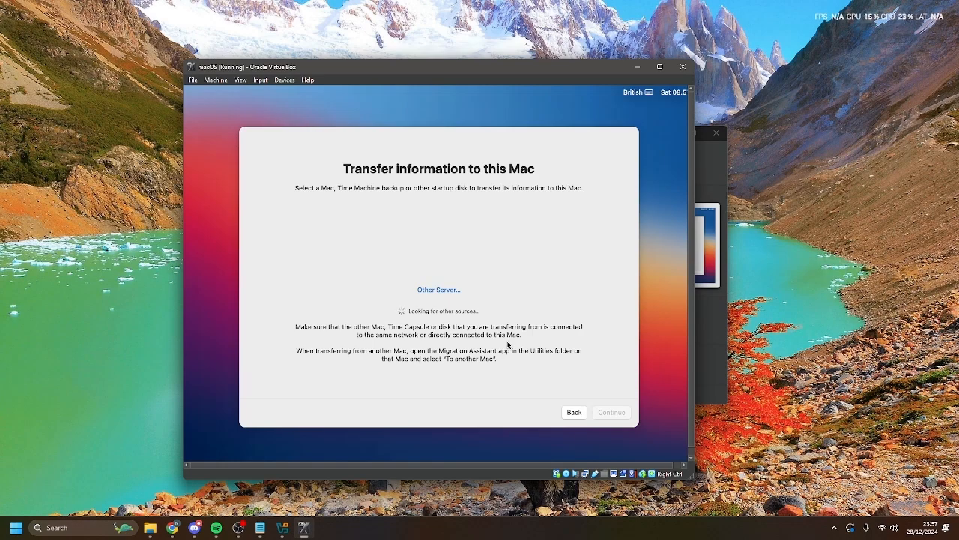
- Skip migration and Apple ID sign-in, then agree to the macOS terms and conditions
{"action": "left_click", "coordinate": [571, 412]}
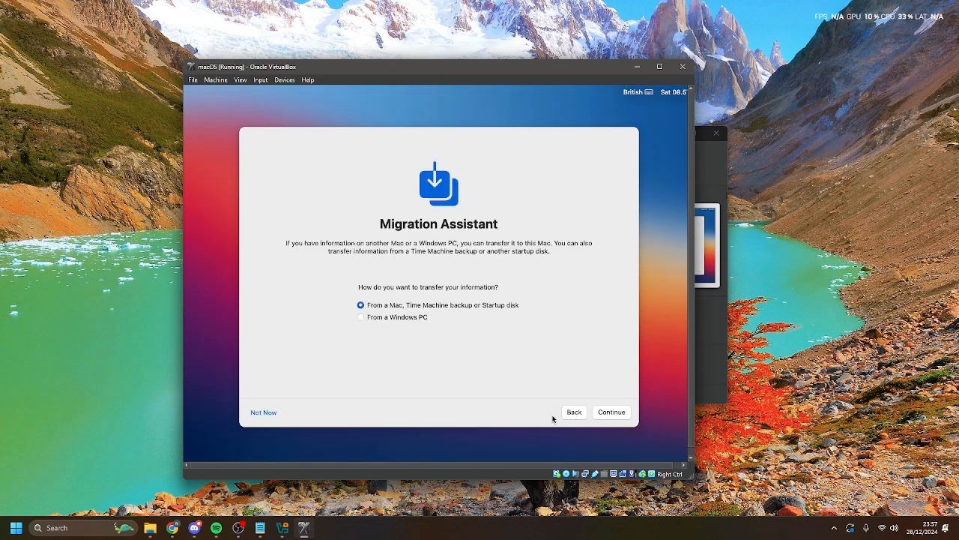
{"action": "left_click", "coordinate": [272, 413]}
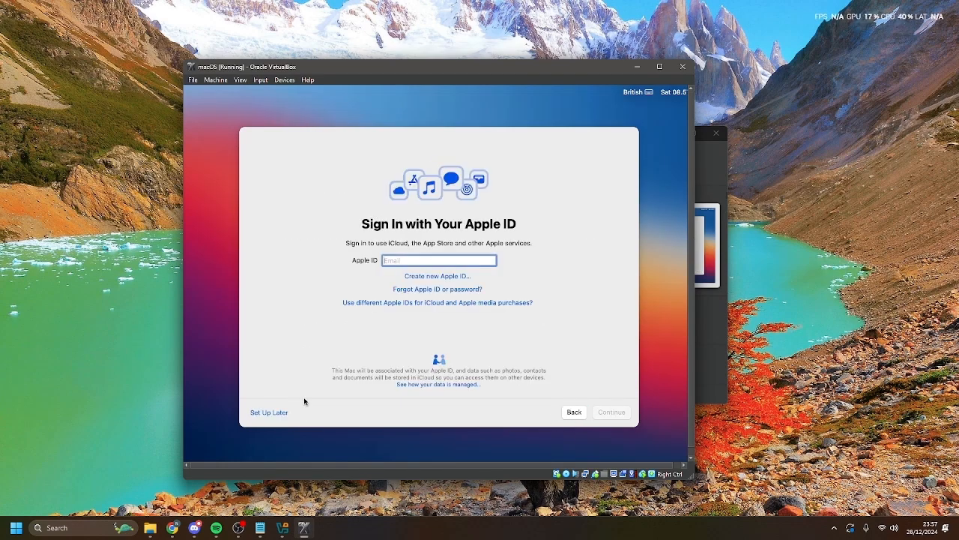
{"action": "left_click", "coordinate": [270, 413]}
{"action": "left_click", "coordinate": [466, 327]}
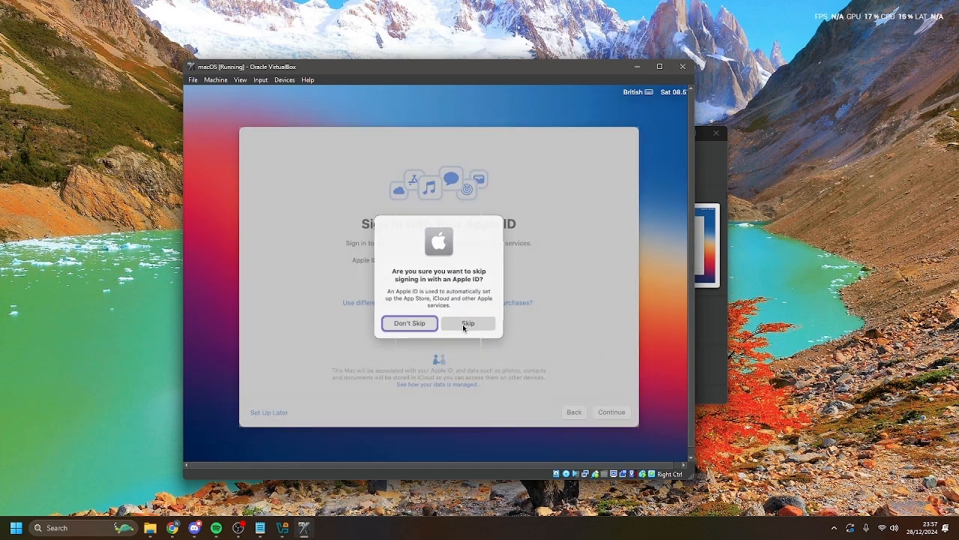
{"action": "left_click", "coordinate": [616, 411]}
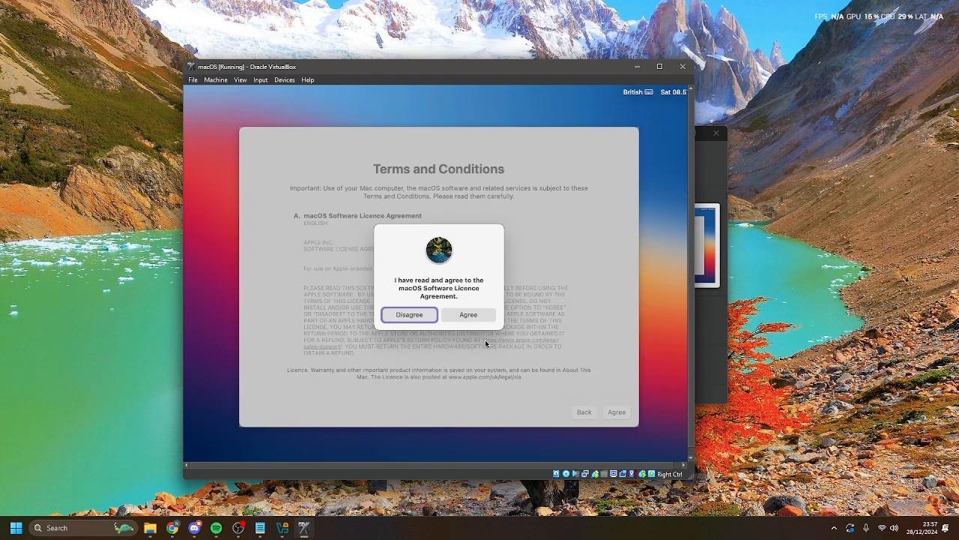
{"action": "left_click", "coordinate": [468, 314]}
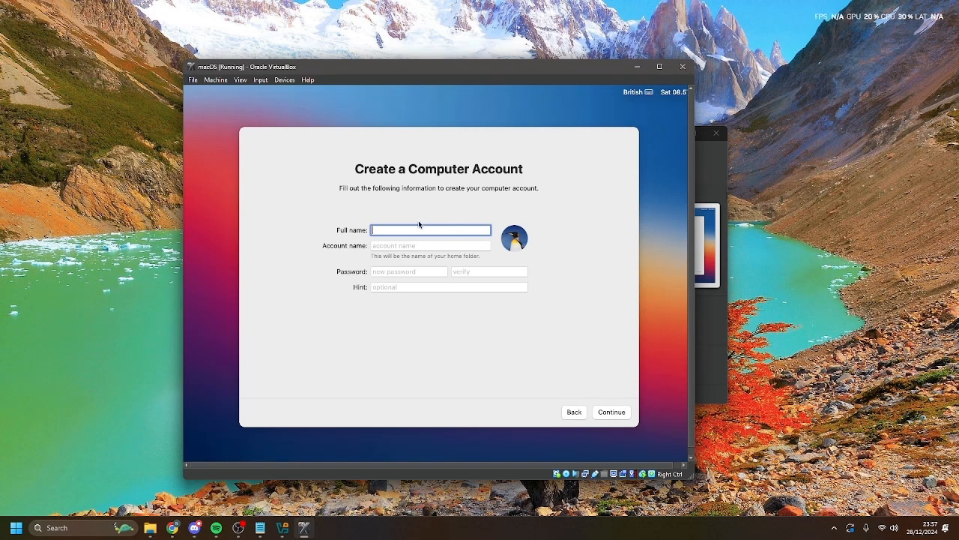
- Create the computer account with the user's full name and a password
{"action": "type", "text": "Nicholas Widagdo"}
{"action": "left_click", "coordinate": [426, 248]}
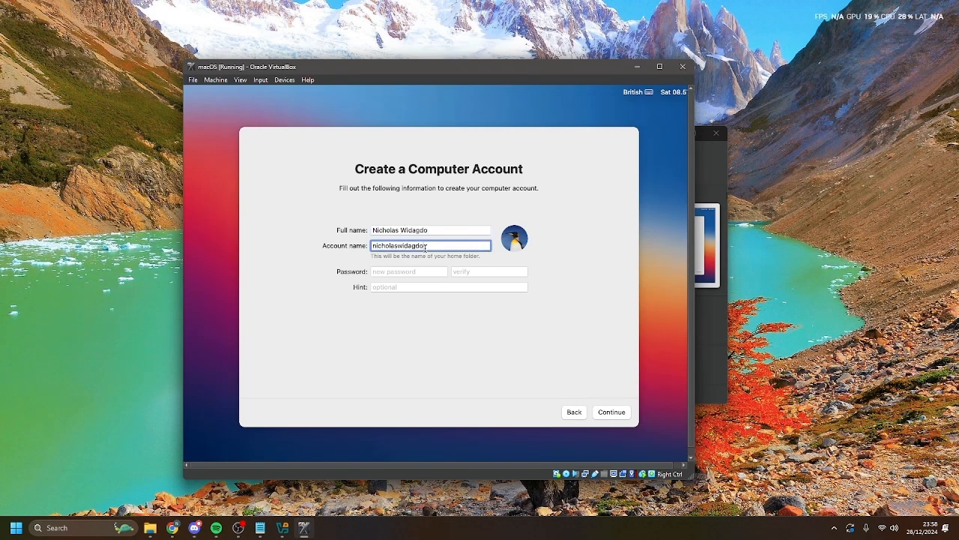
{"action": "left_click", "coordinate": [428, 271]}
{"action": "type", "text": "1234"}
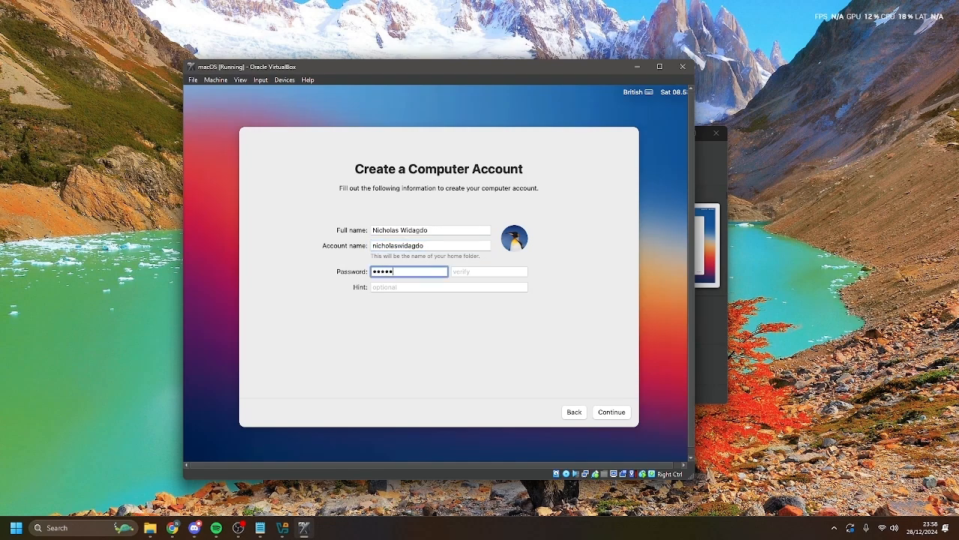
{"action": "left_click", "coordinate": [468, 273]}
{"action": "type", "text": "1234"}
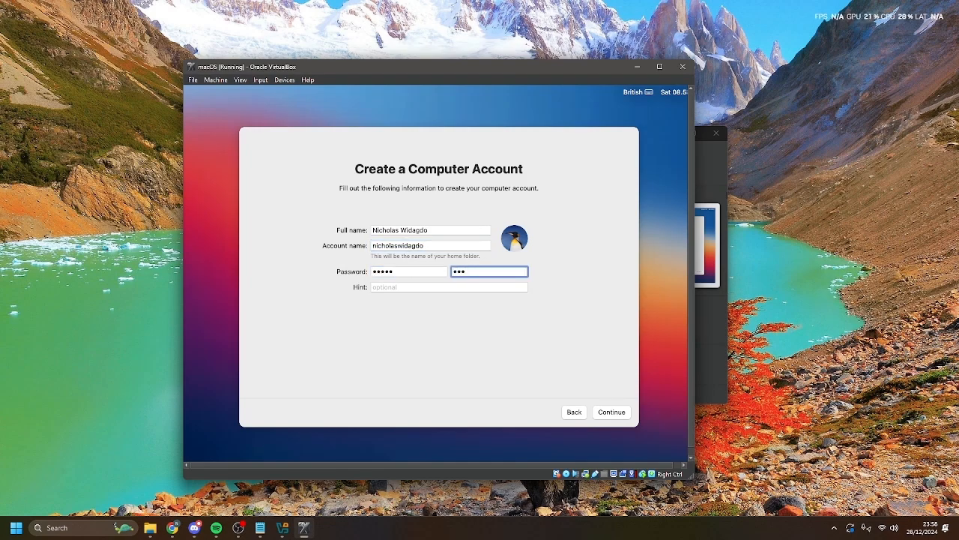
{"action": "type", "text": "5"}
{"action": "left_click", "coordinate": [622, 414]}
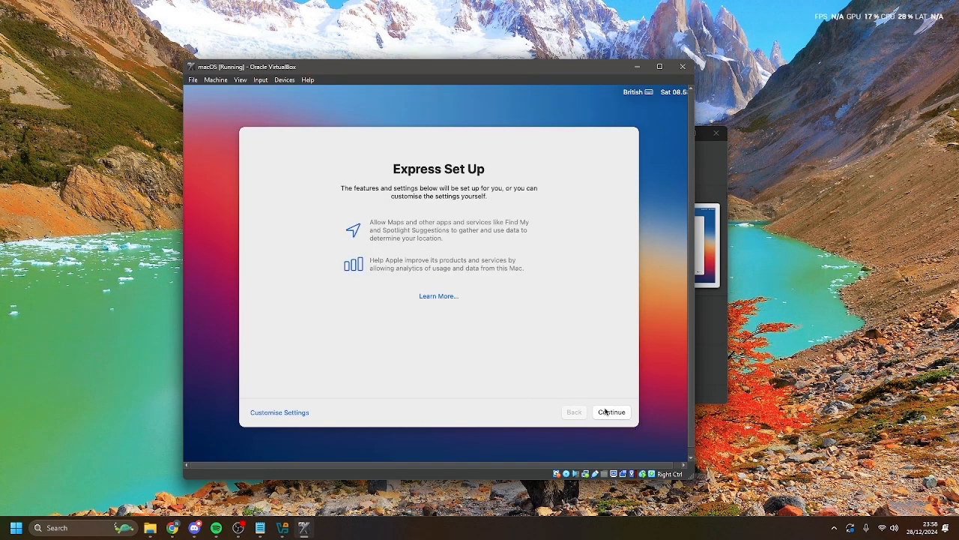
- Accept Express Set Up, skip analytics, Screen Time and Siri recordings, keep the default appearance
{"action": "left_click", "coordinate": [609, 413]}
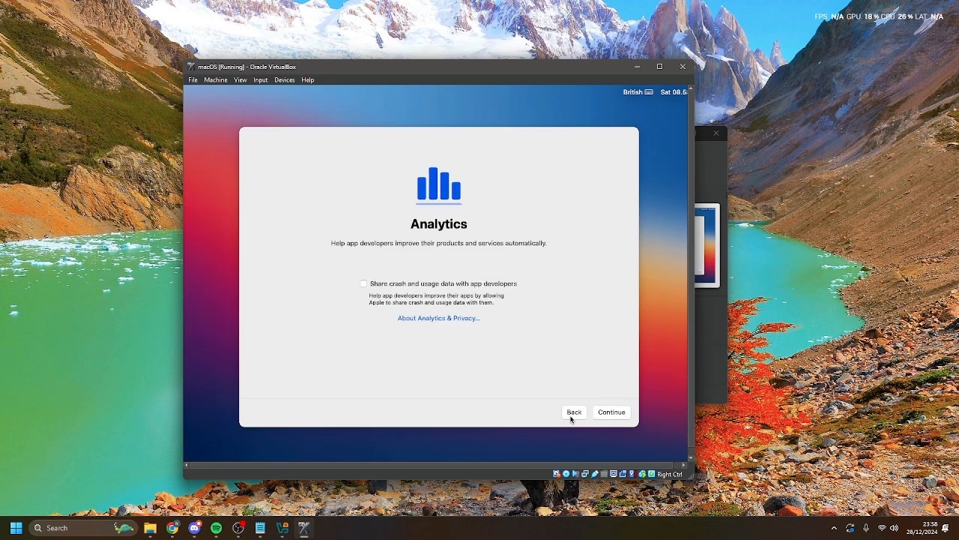
{"action": "left_click", "coordinate": [603, 412]}
{"action": "left_click", "coordinate": [606, 414]}
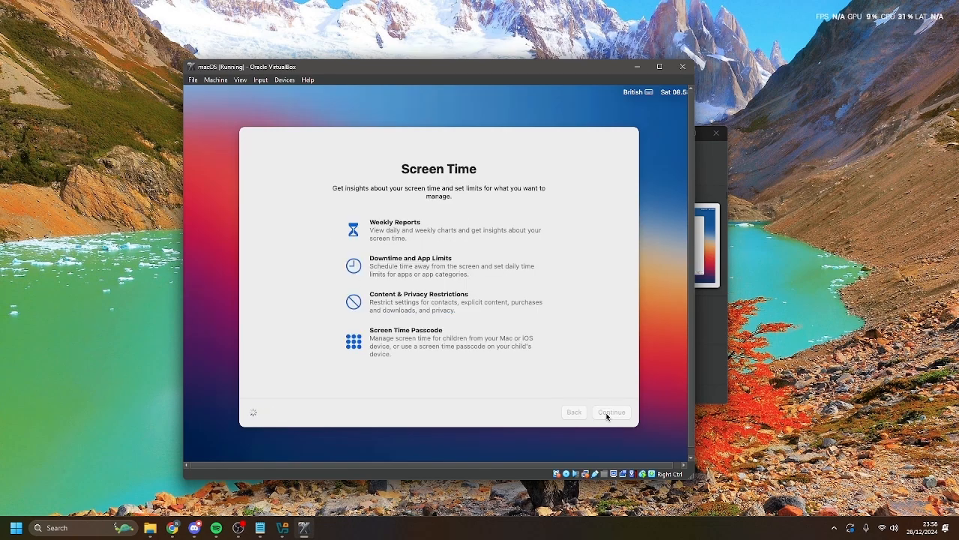
{"action": "left_click", "coordinate": [607, 414]}
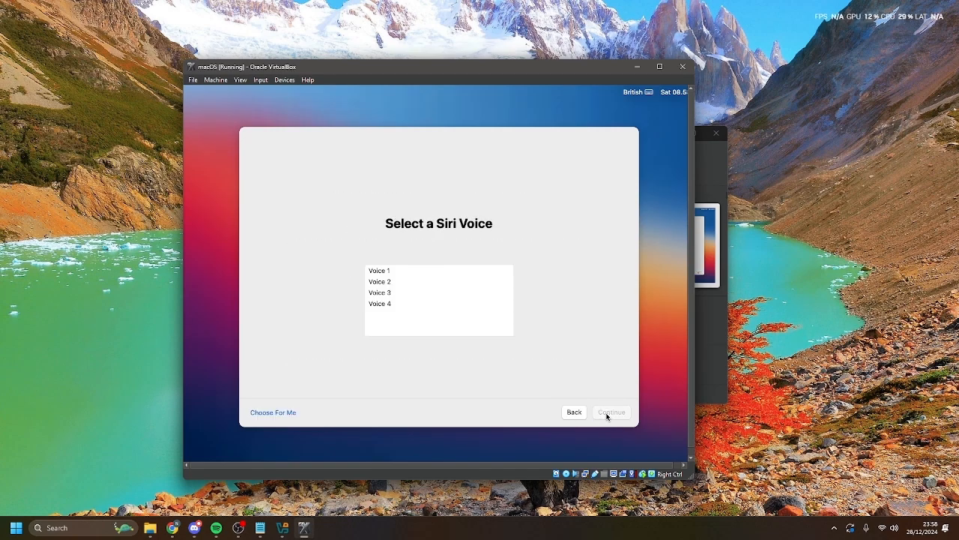
{"action": "left_click", "coordinate": [604, 413]}
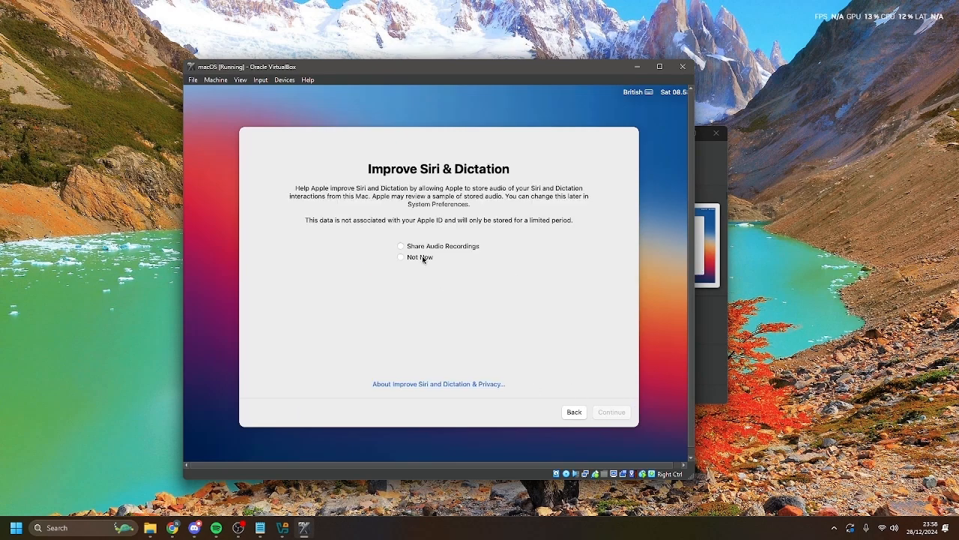
{"action": "left_click", "coordinate": [423, 260]}
{"action": "left_click", "coordinate": [606, 413]}
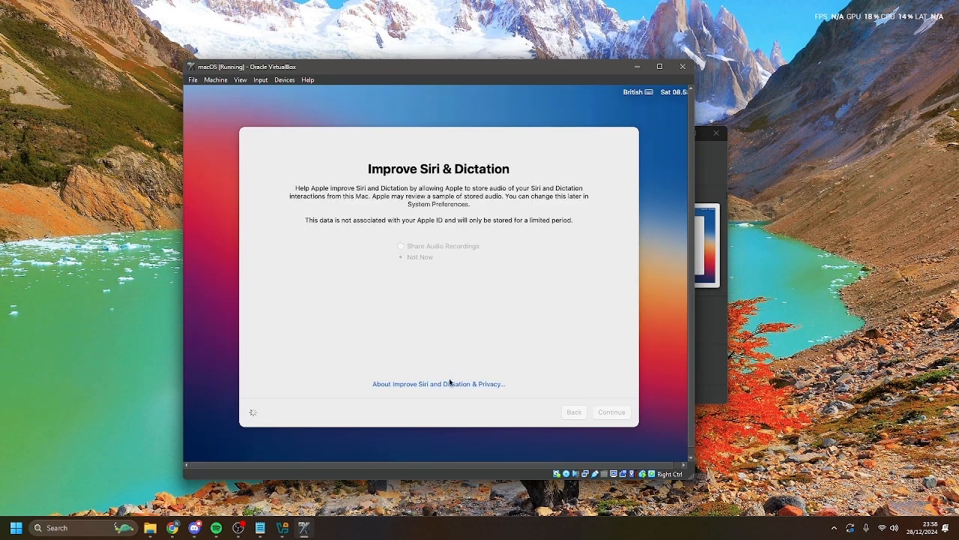
{"action": "left_click", "coordinate": [603, 415]}
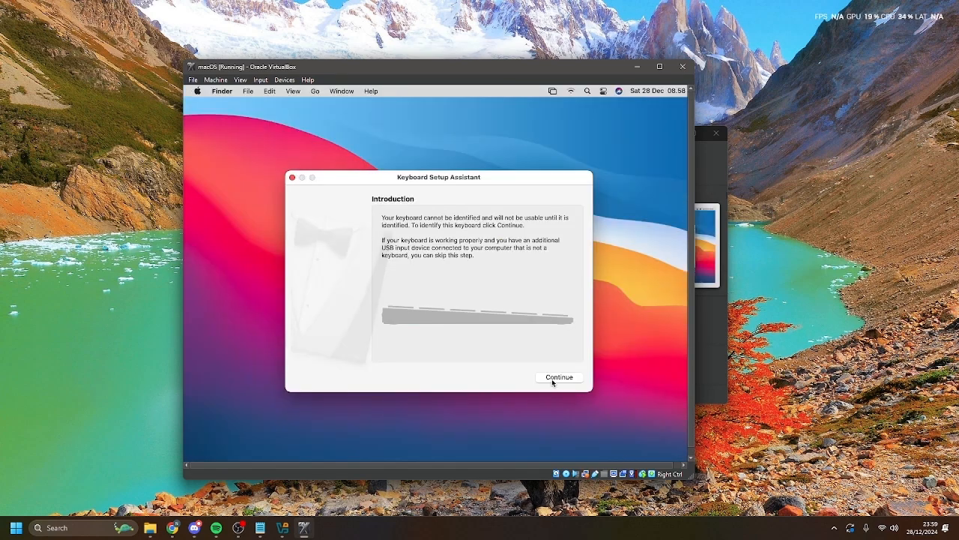
- Run through Keyboard Setup Assistant pressing Z, dismiss the alert and finish
{"action": "left_click", "coordinate": [552, 378]}
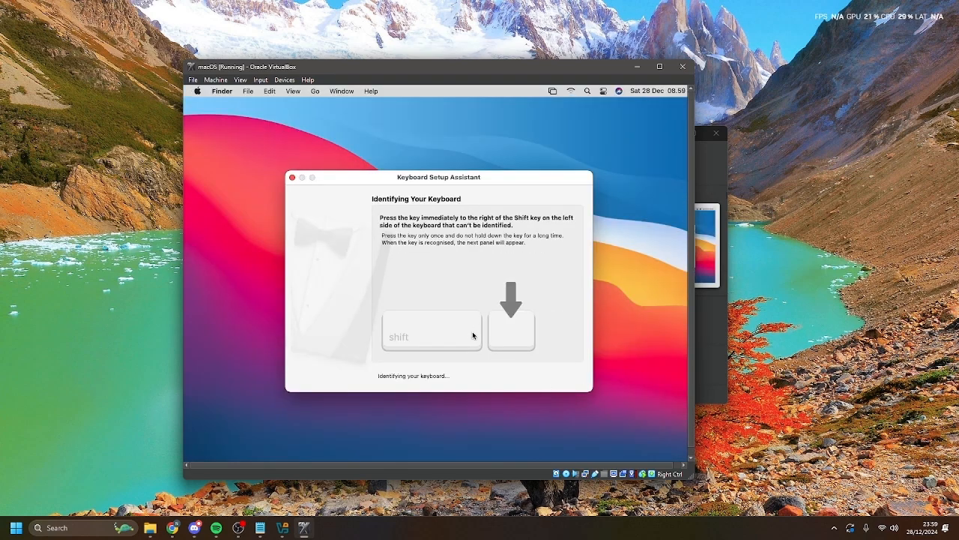
{"action": "key", "text": "z"}
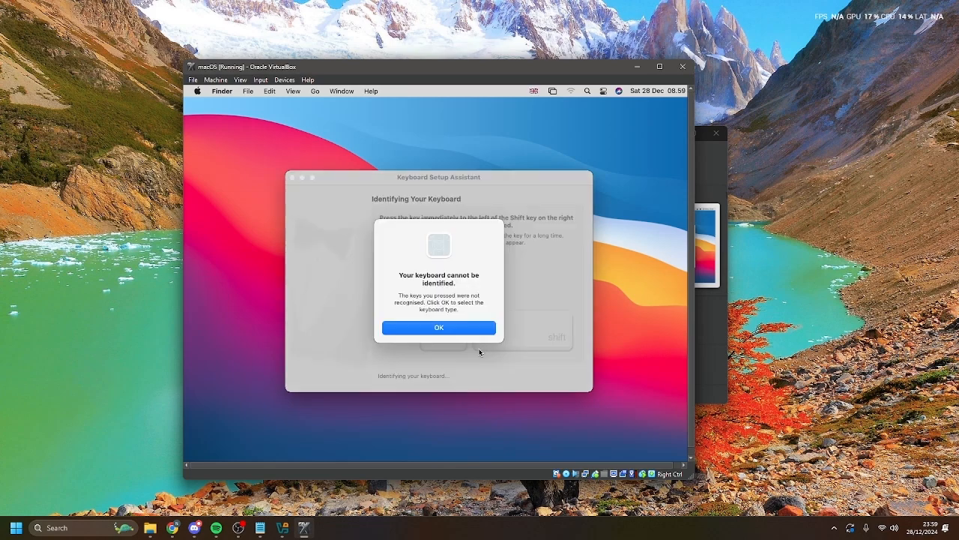
{"action": "left_click", "coordinate": [458, 334]}
{"action": "left_click", "coordinate": [560, 380]}
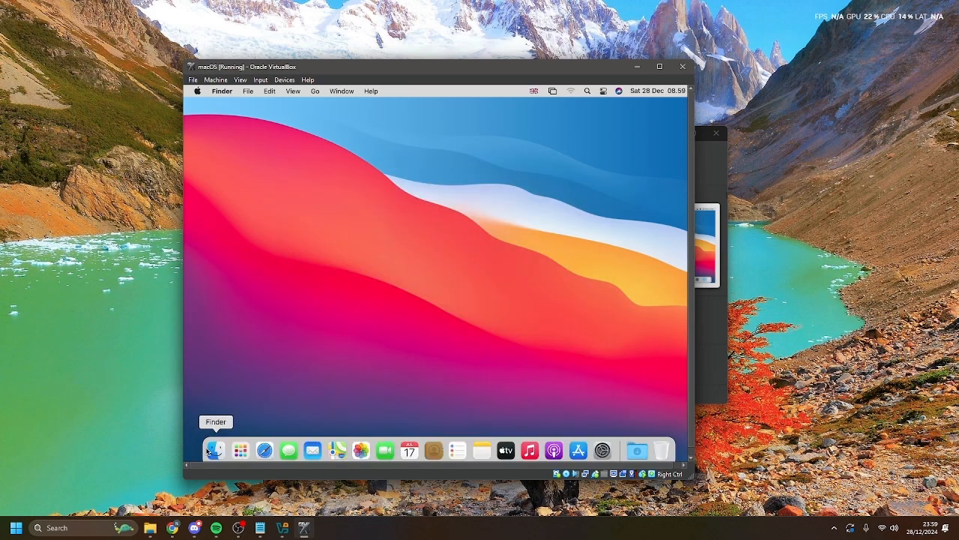
- Open and close a Finder window and Launchpad
{"action": "left_click", "coordinate": [209, 450]}
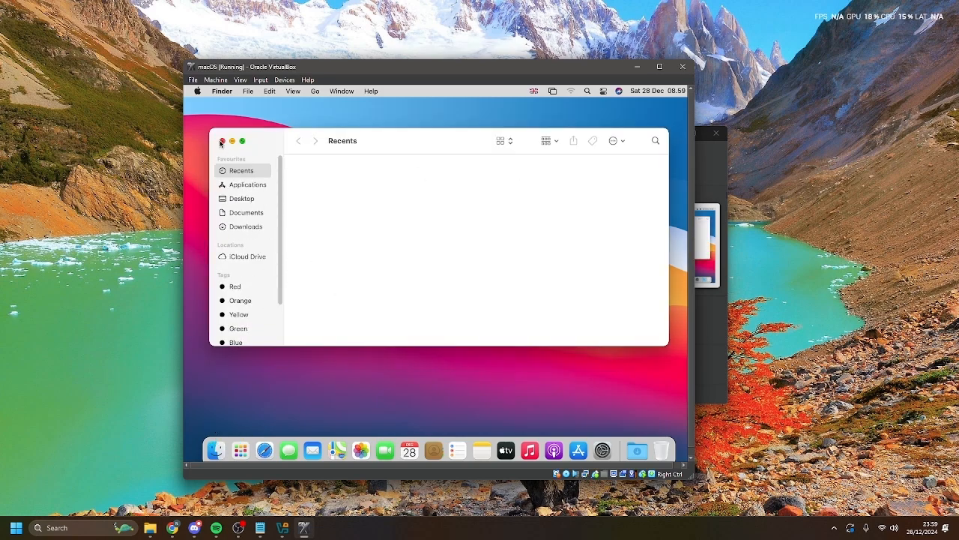
{"action": "left_click", "coordinate": [221, 141]}
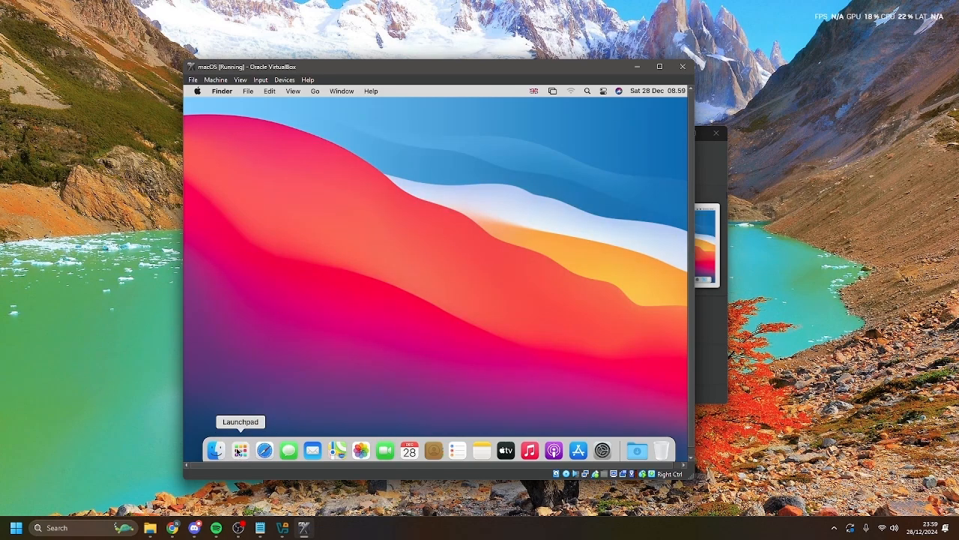
{"action": "left_click", "coordinate": [239, 450]}
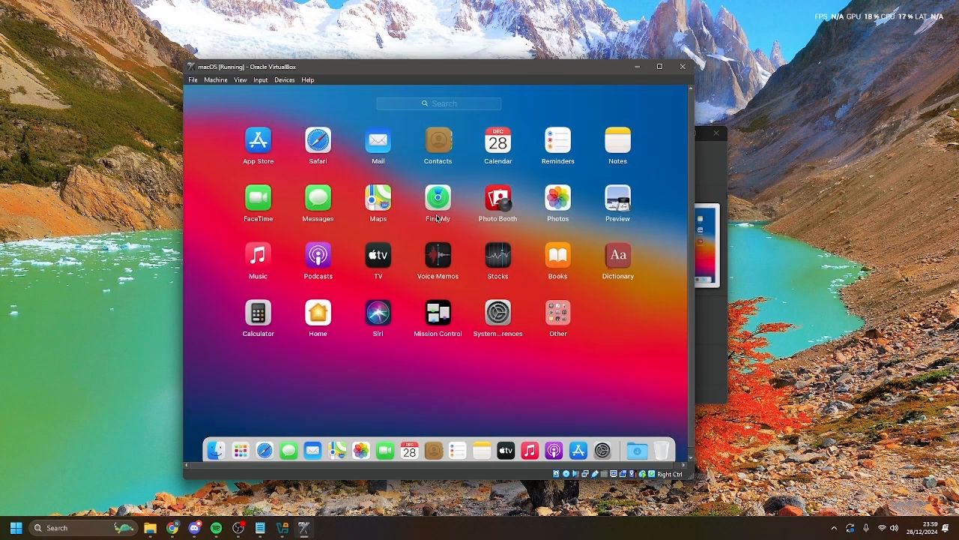
{"action": "left_click", "coordinate": [239, 450]}
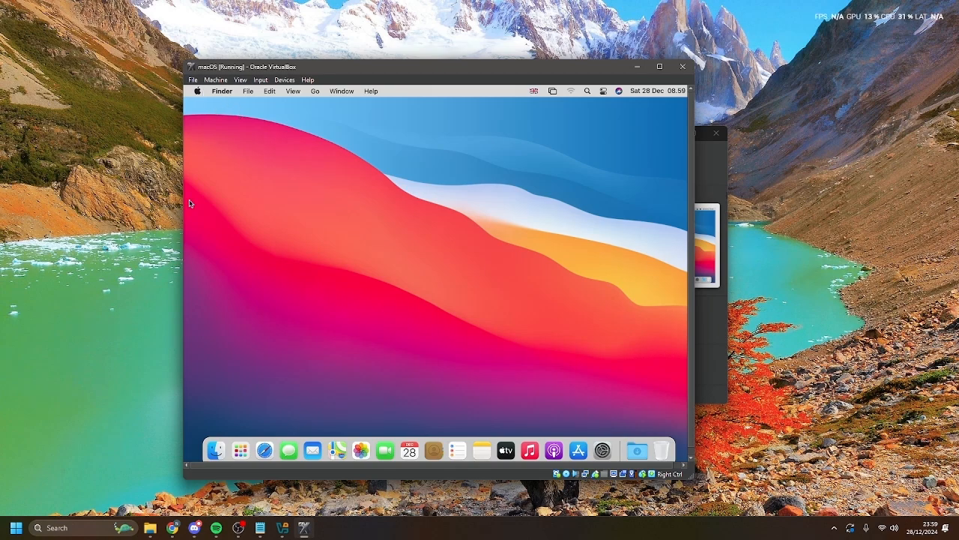
- Reopen Finder, browse Documents, Downloads, Applications and Desktop, then close it
{"action": "left_click", "coordinate": [216, 450]}
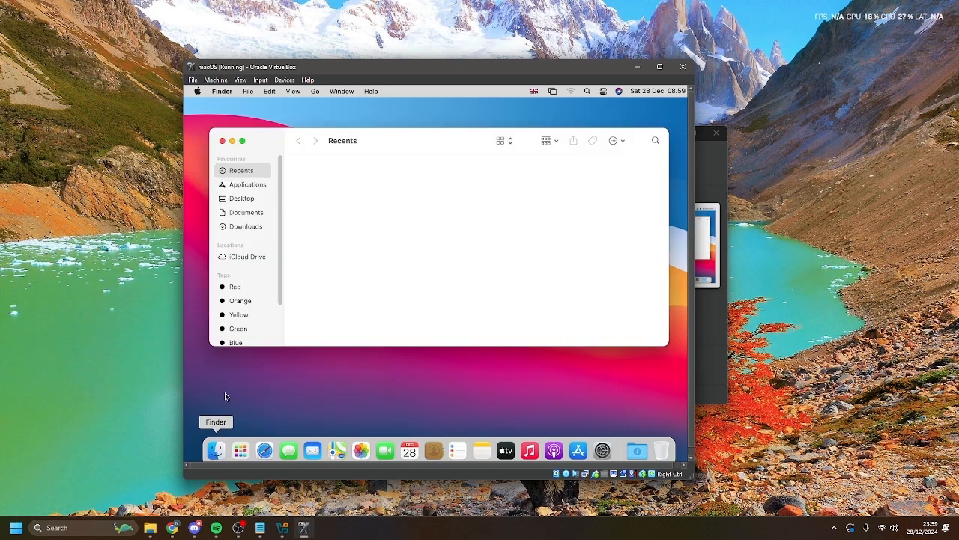
{"action": "left_click", "coordinate": [245, 214]}
{"action": "left_click", "coordinate": [243, 227]}
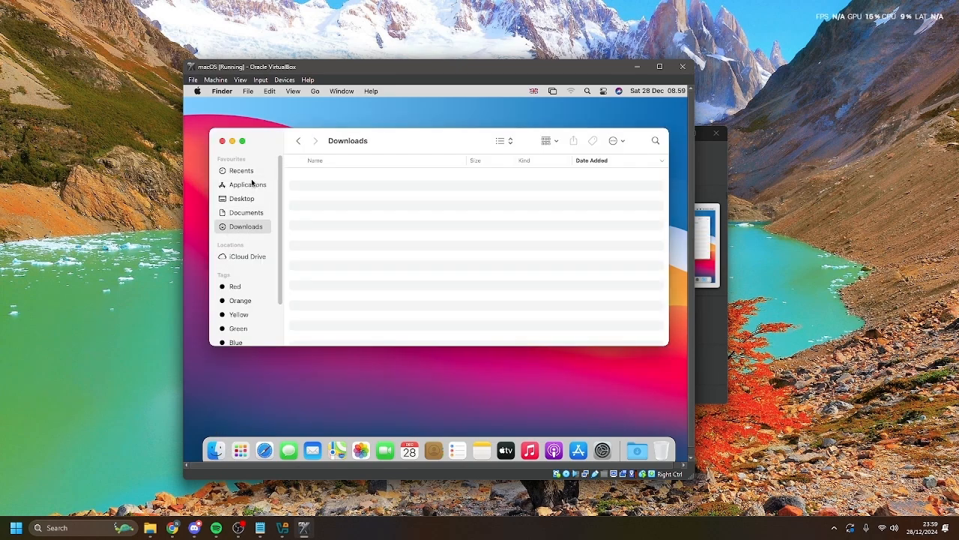
{"action": "left_click", "coordinate": [248, 185]}
{"action": "left_click", "coordinate": [242, 199]}
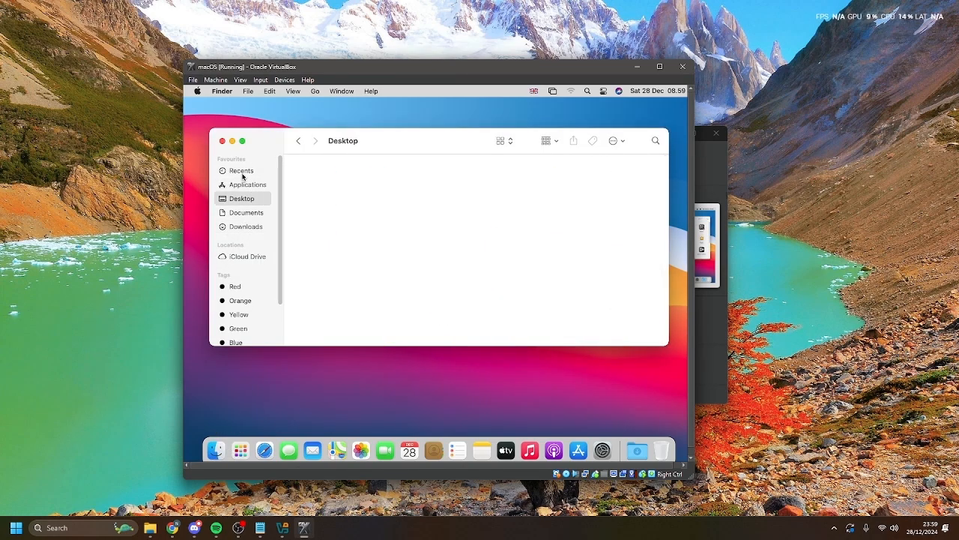
{"action": "left_click", "coordinate": [221, 141]}
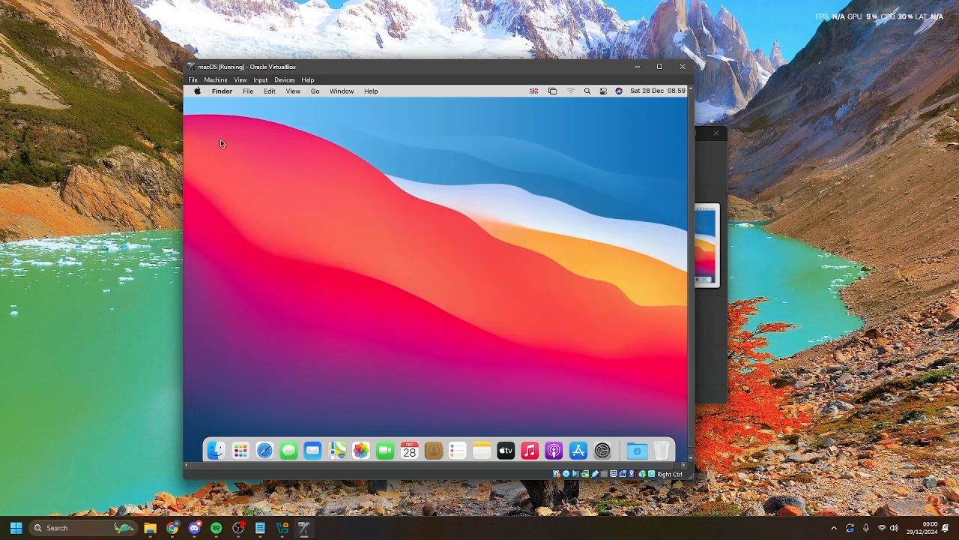
- Shut down the macOS guest from the Apple menu with 'Reopen windows when logging back in' unticked
{"action": "left_click", "coordinate": [198, 90]}
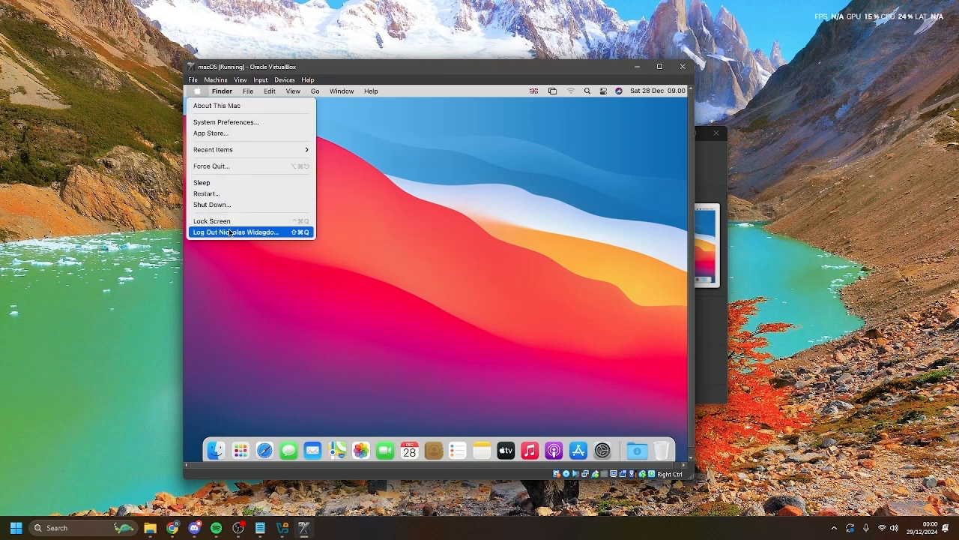
{"action": "left_click", "coordinate": [227, 205]}
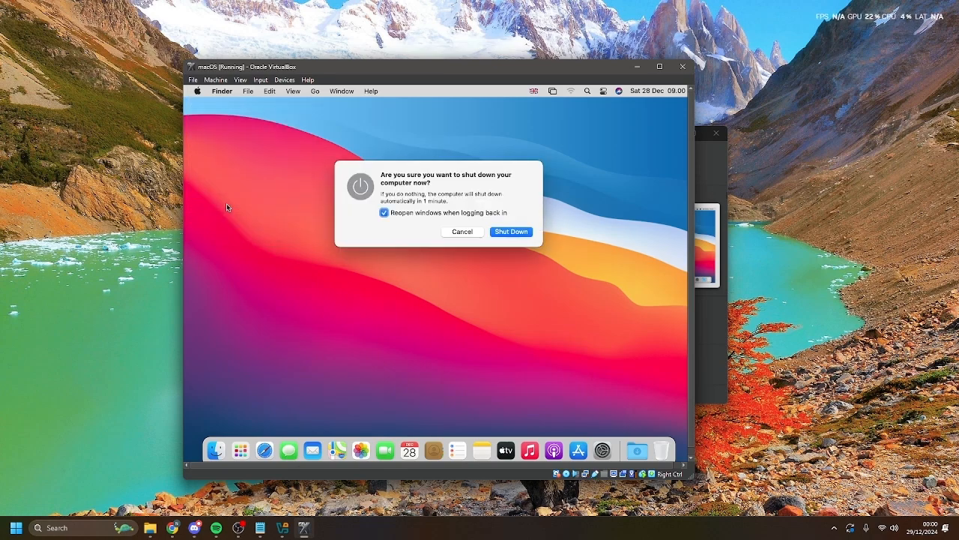
{"action": "left_click", "coordinate": [390, 215]}
{"action": "left_click", "coordinate": [524, 233]}
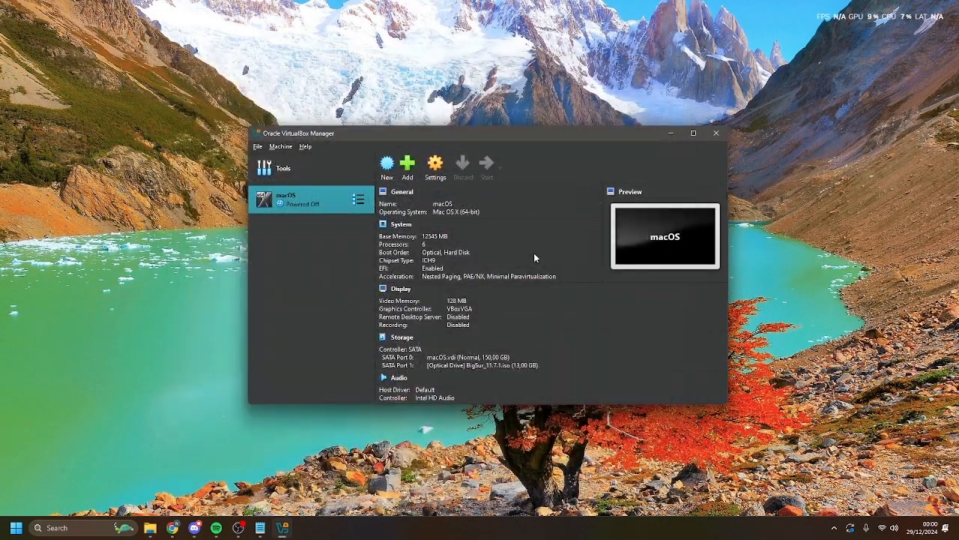
- Search Windows for 'comm' and launch Command Prompt as administrator
{"action": "left_click", "coordinate": [103, 528]}
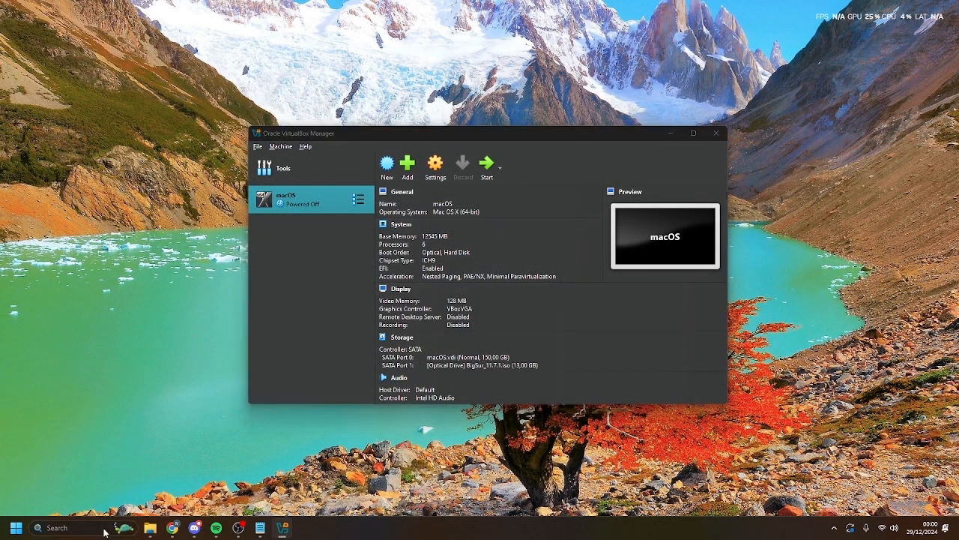
{"action": "type", "text": "comm"}
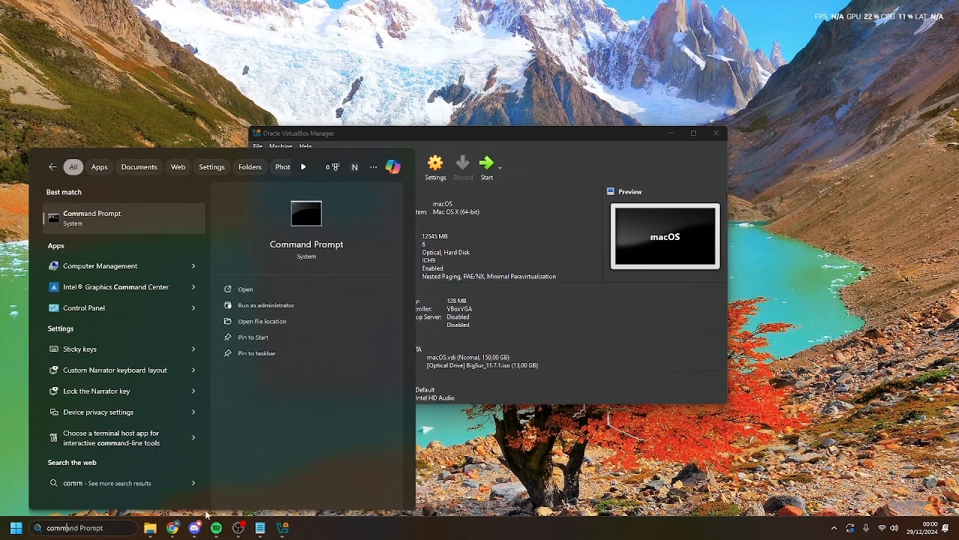
{"action": "left_click", "coordinate": [265, 306]}
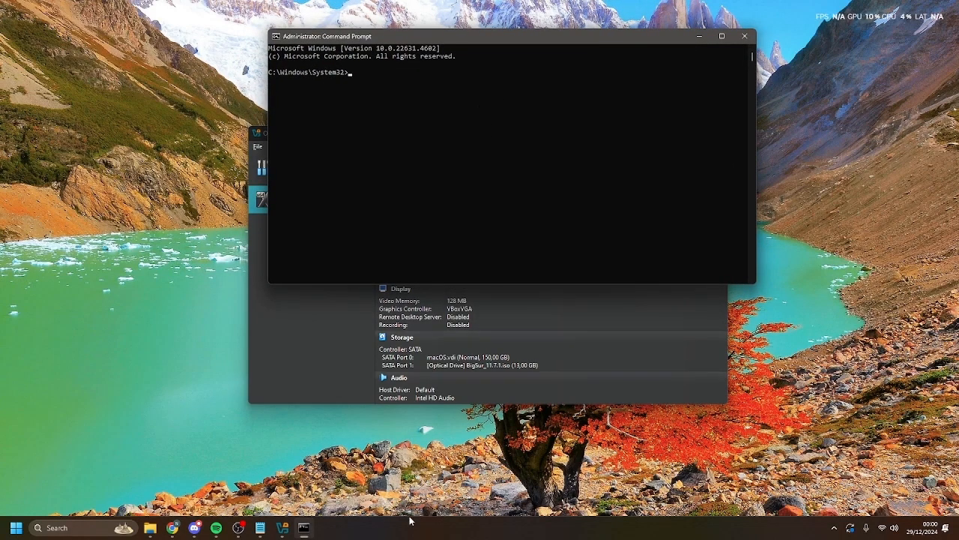
- Copy the cd command from the notes and change Command Prompt to C:\Program Files\Oracle\VirtualBox\
{"action": "left_click", "coordinate": [260, 528]}
{"action": "left_click", "coordinate": [457, 281]}
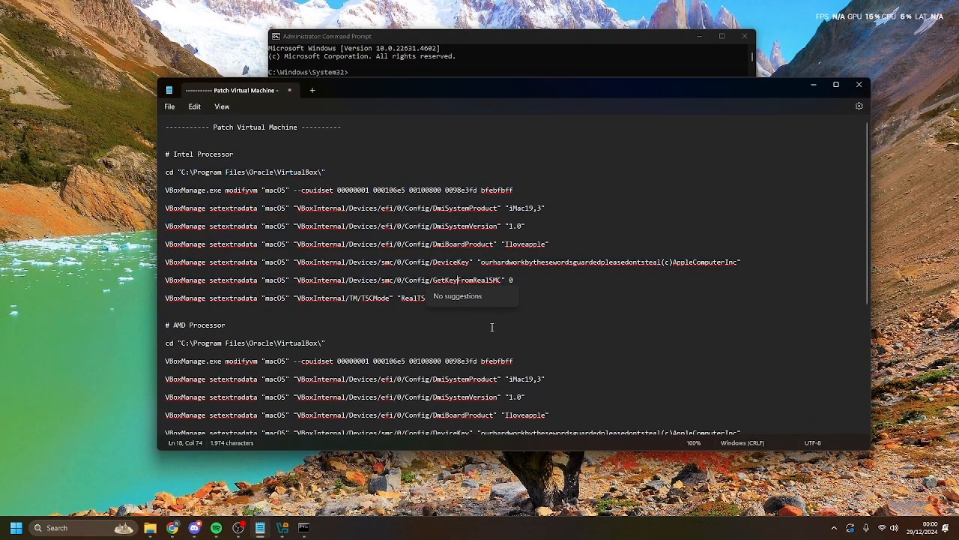
{"action": "scroll", "coordinate": [491, 328], "scroll_direction": "down", "scroll_amount": 7}
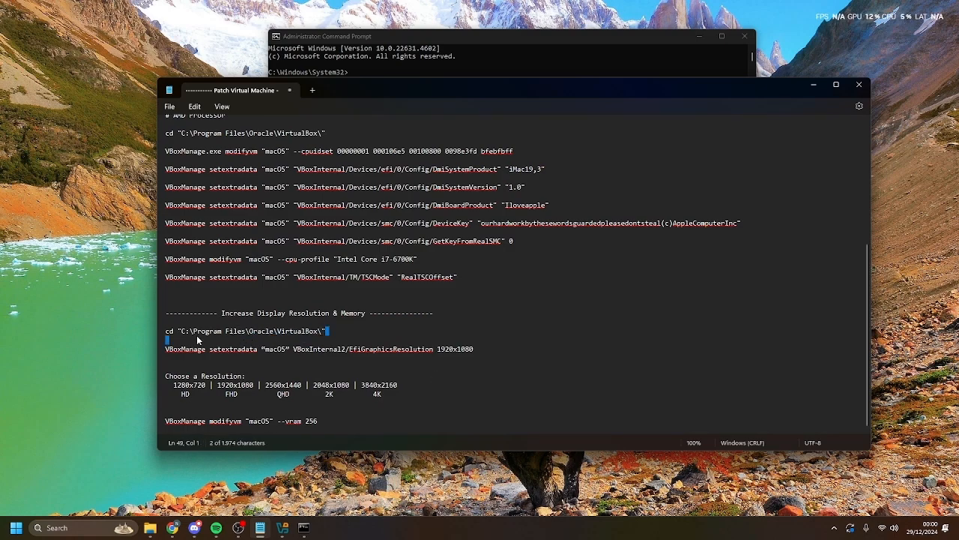
{"action": "left_click_drag", "start_coordinate": [327, 331], "coordinate": [165, 330]}
{"action": "key", "text": "ctrl+c"}
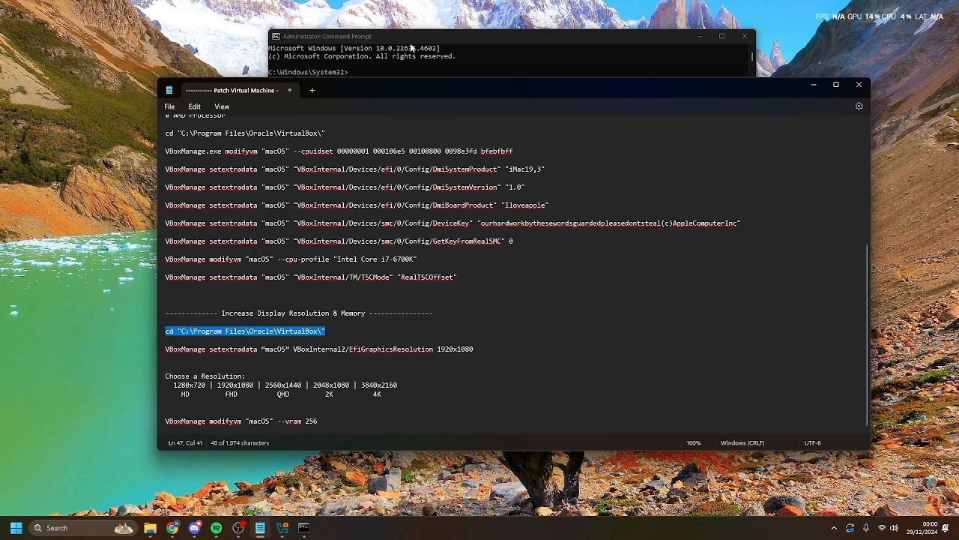
{"action": "left_click", "coordinate": [412, 46]}
{"action": "right_click", "coordinate": [370, 73]}
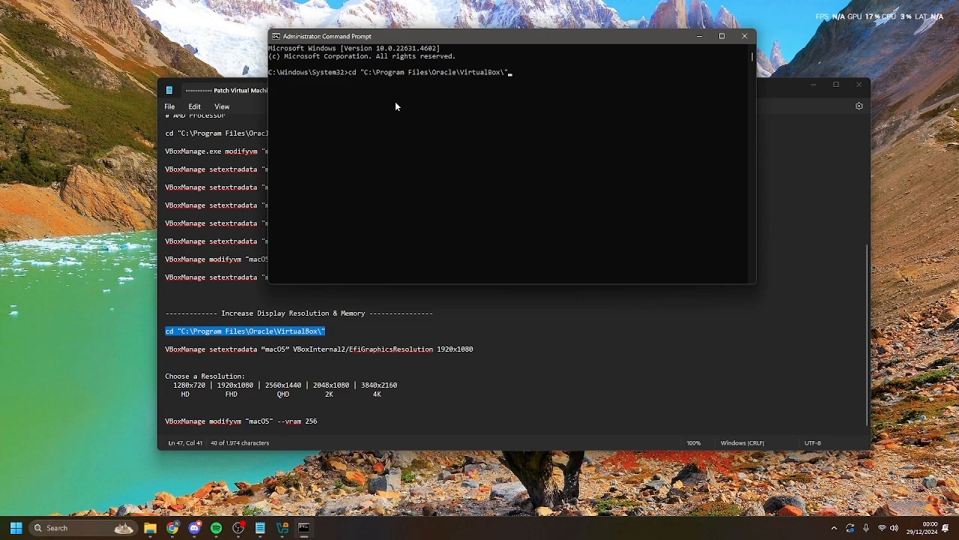
{"action": "key", "text": "Return"}
- Copy and run the VBoxManage setextradata command setting EfiGraphicsResolution to 1920x1080
{"action": "left_click", "coordinate": [448, 371]}
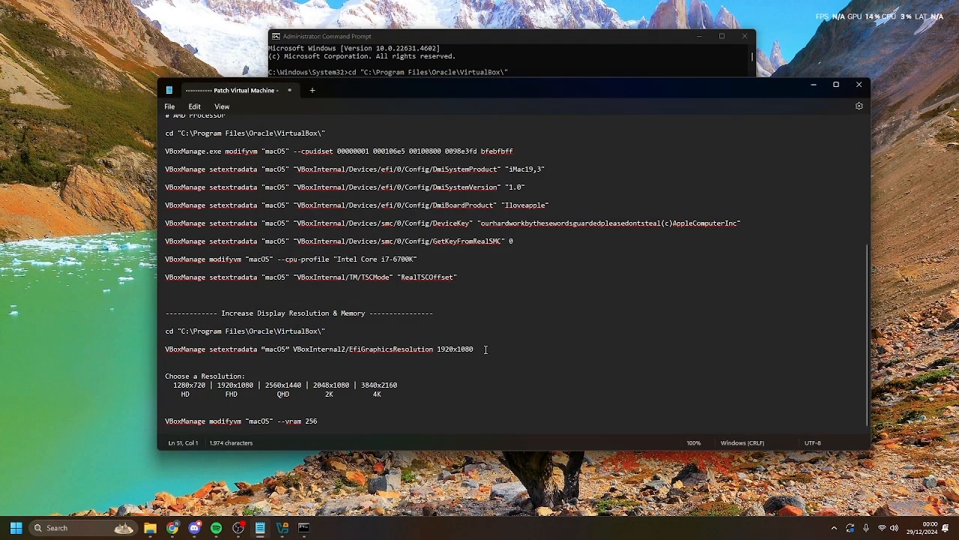
{"action": "left_click_drag", "start_coordinate": [488, 349], "coordinate": [159, 349]}
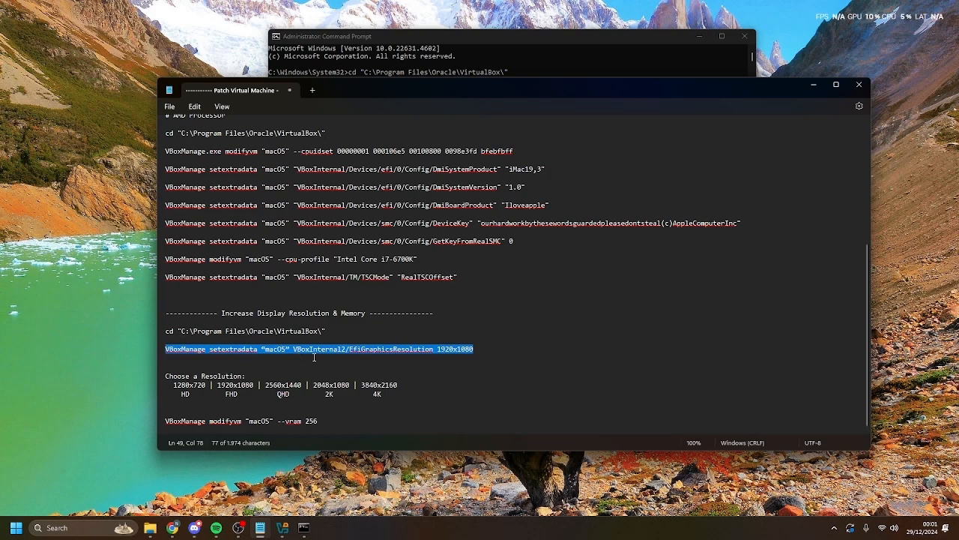
{"action": "left_click", "coordinate": [475, 351]}
{"action": "left_click_drag", "start_coordinate": [475, 351], "coordinate": [161, 347]}
{"action": "left_click", "coordinate": [475, 350]}
{"action": "left_click_drag", "start_coordinate": [475, 349], "coordinate": [445, 353]}
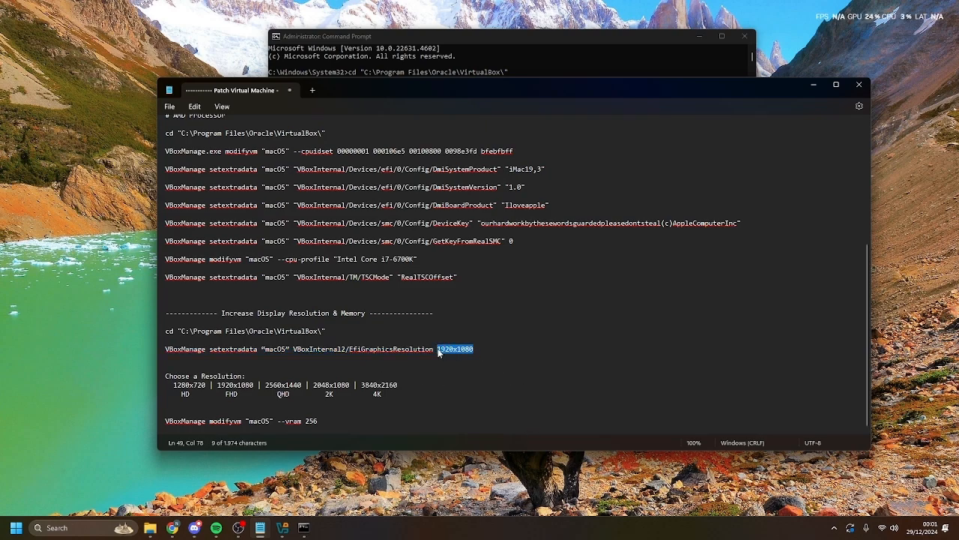
{"action": "left_click", "coordinate": [480, 349]}
{"action": "left_click_drag", "start_coordinate": [480, 349], "coordinate": [155, 345]}
{"action": "left_click", "coordinate": [431, 72]}
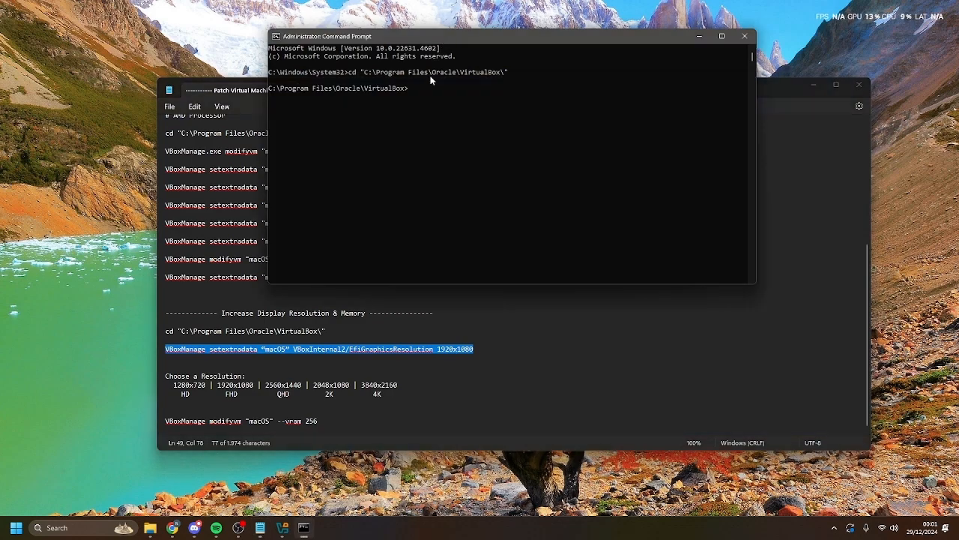
{"action": "right_click", "coordinate": [420, 90]}
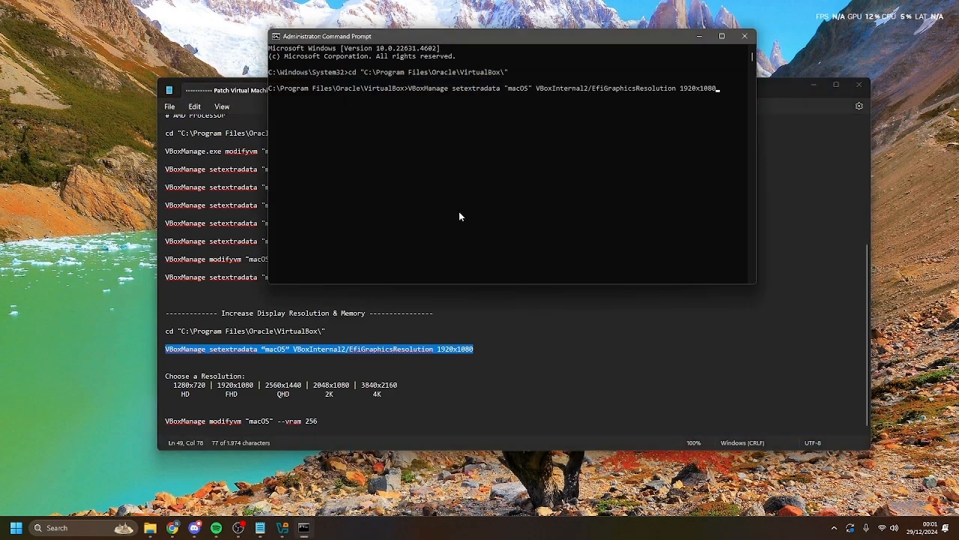
{"action": "key", "text": "Return"}
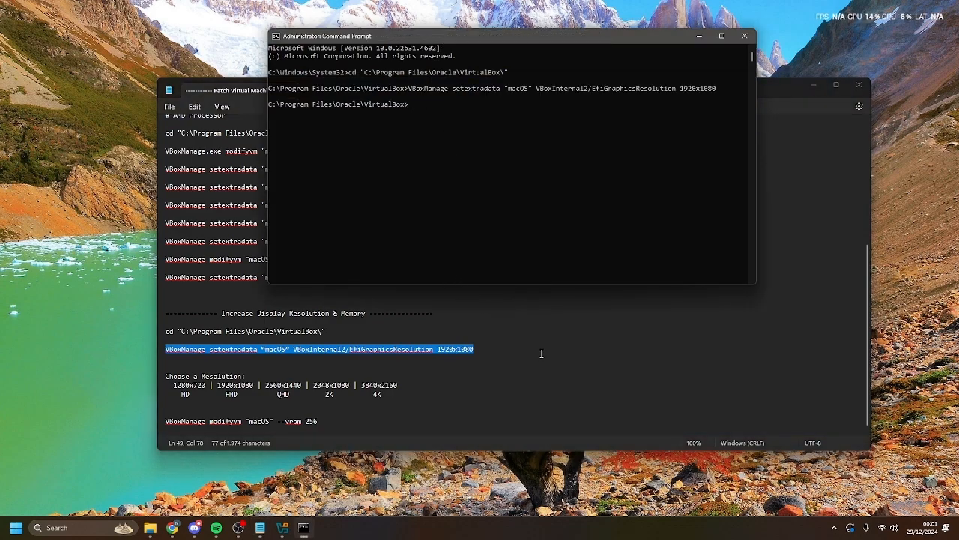
{"action": "left_click", "coordinate": [542, 356]}
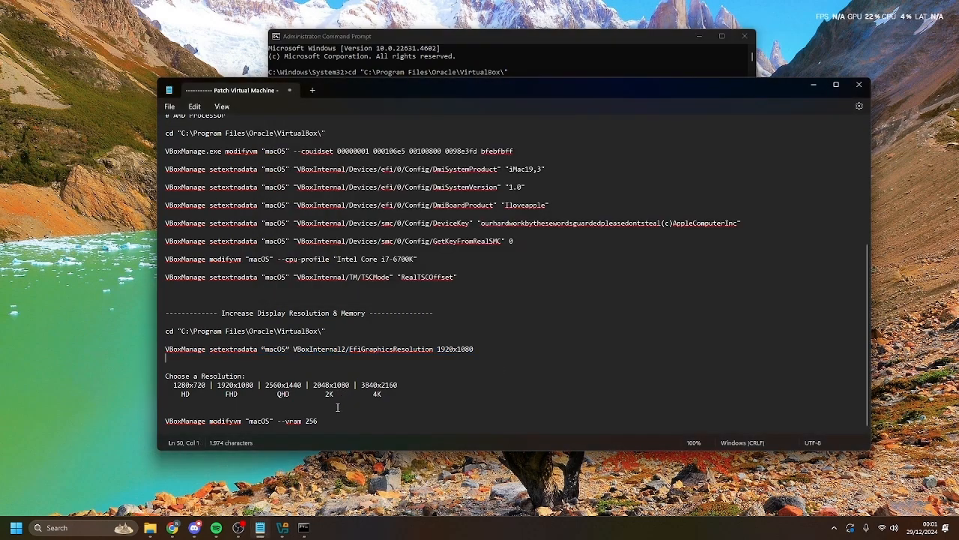
- Run VBoxManage modifyvm "macOS" --vram 256, then close Command Prompt and minimize Notepad
{"action": "left_click_drag", "start_coordinate": [318, 421], "coordinate": [167, 421]}
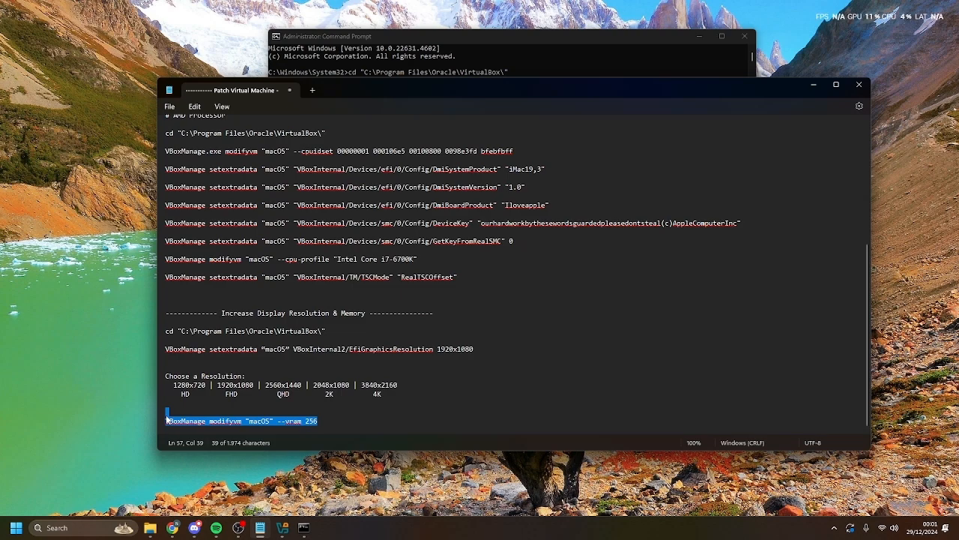
{"action": "left_click", "coordinate": [167, 411]}
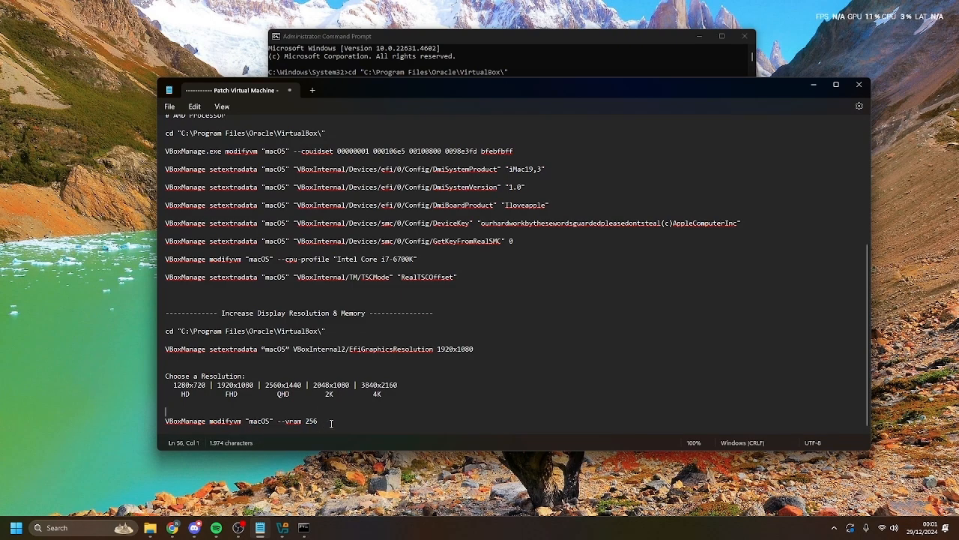
{"action": "left_click_drag", "start_coordinate": [324, 422], "coordinate": [162, 424]}
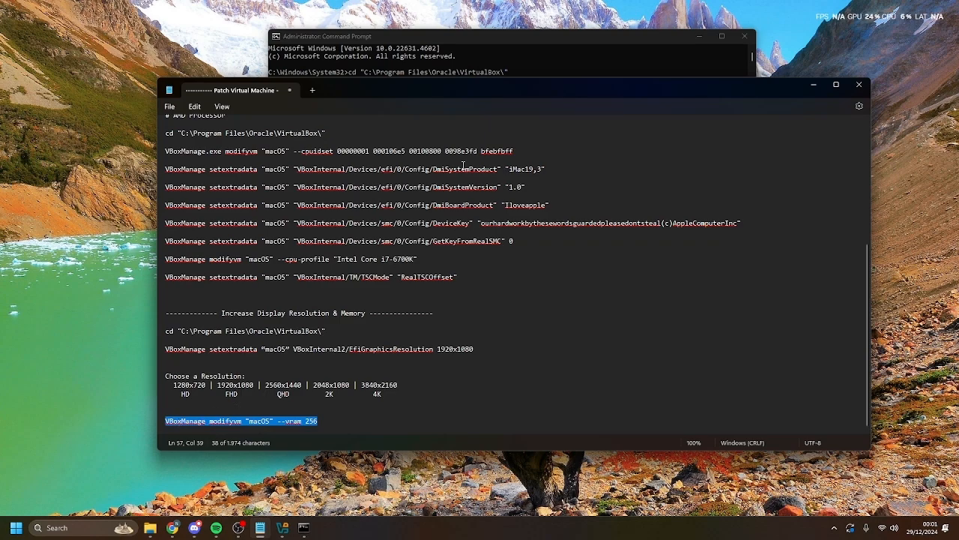
{"action": "left_click", "coordinate": [527, 72]}
{"action": "left_click", "coordinate": [445, 104]}
{"action": "key", "text": "ctrl+v"}
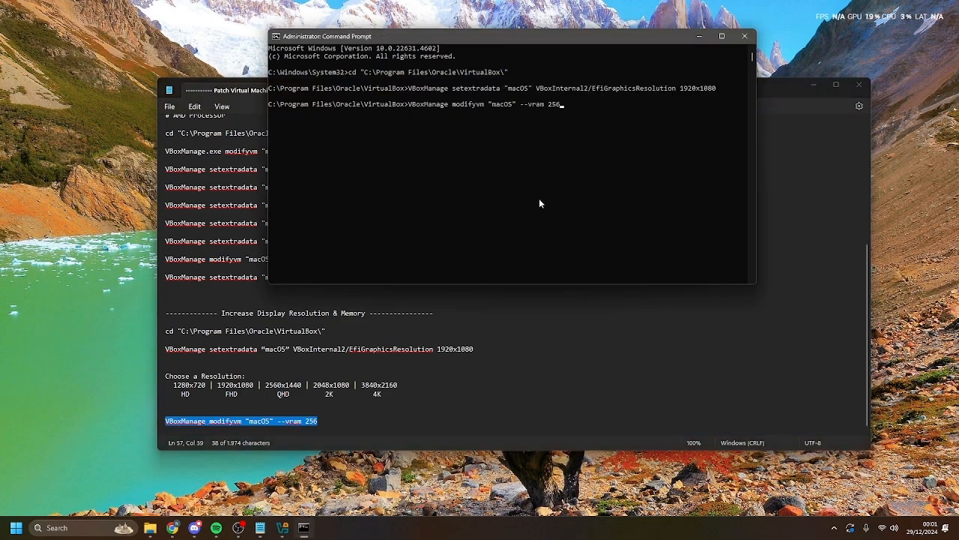
{"action": "key", "text": "Return"}
{"action": "left_click", "coordinate": [746, 36]}
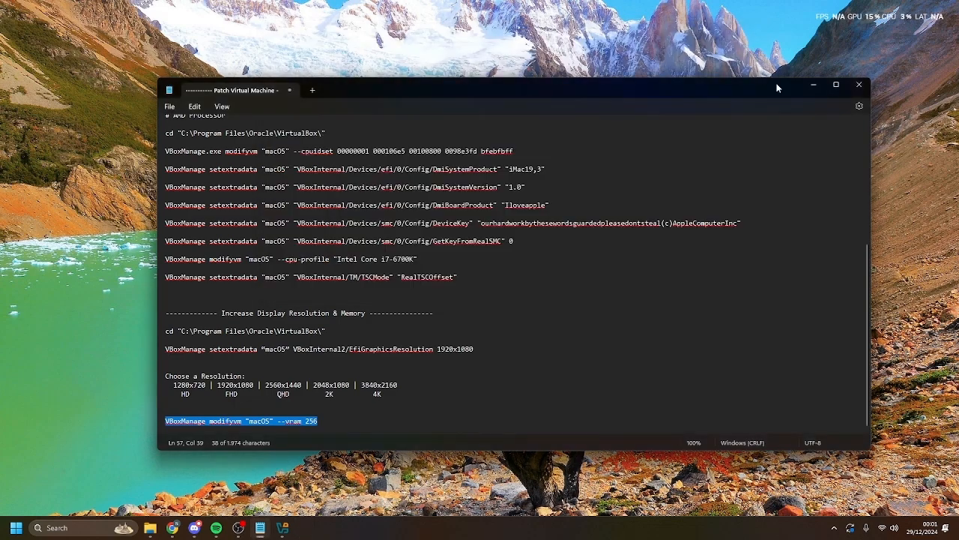
{"action": "left_click", "coordinate": [814, 86]}
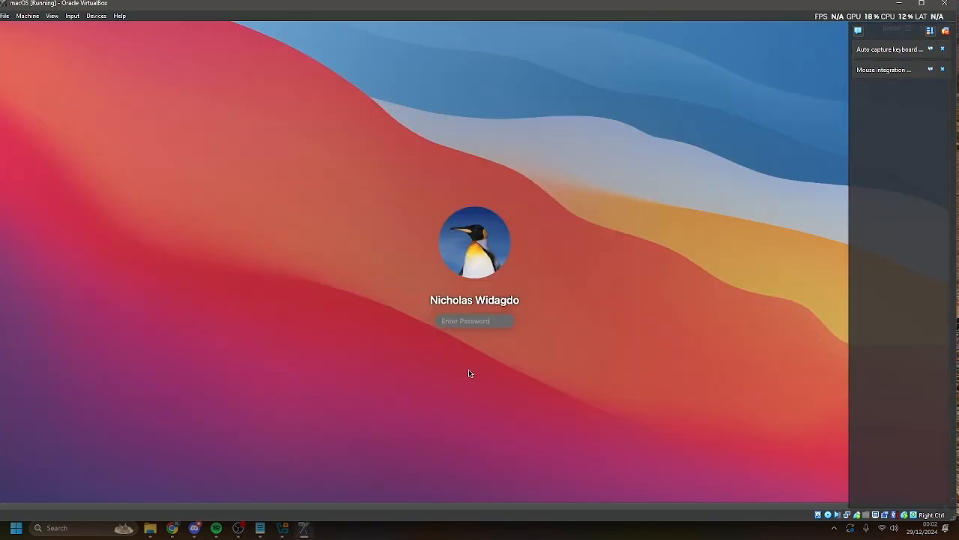
- Enter the account password at the Big Sur login screen and sign in
{"action": "type", "text": "••"}
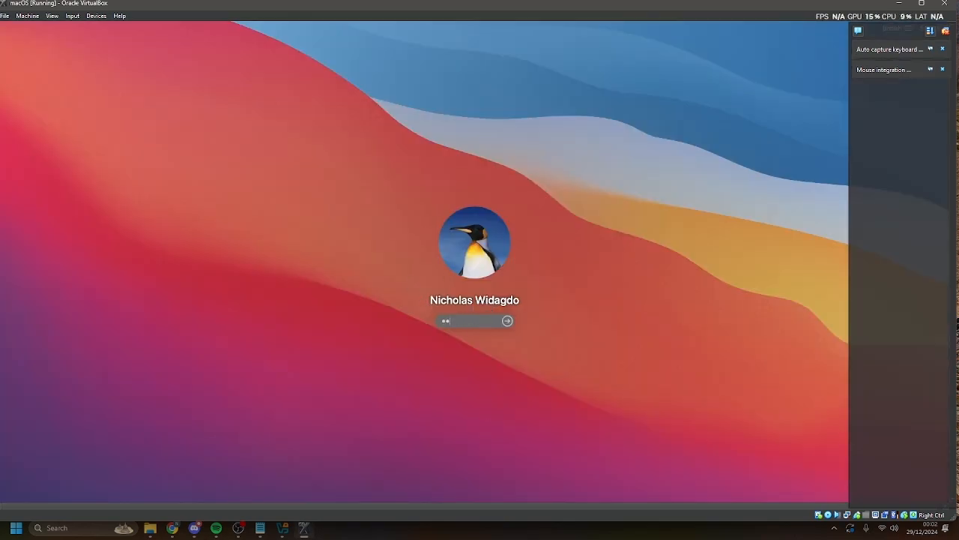
{"action": "type", "text": "•••"}
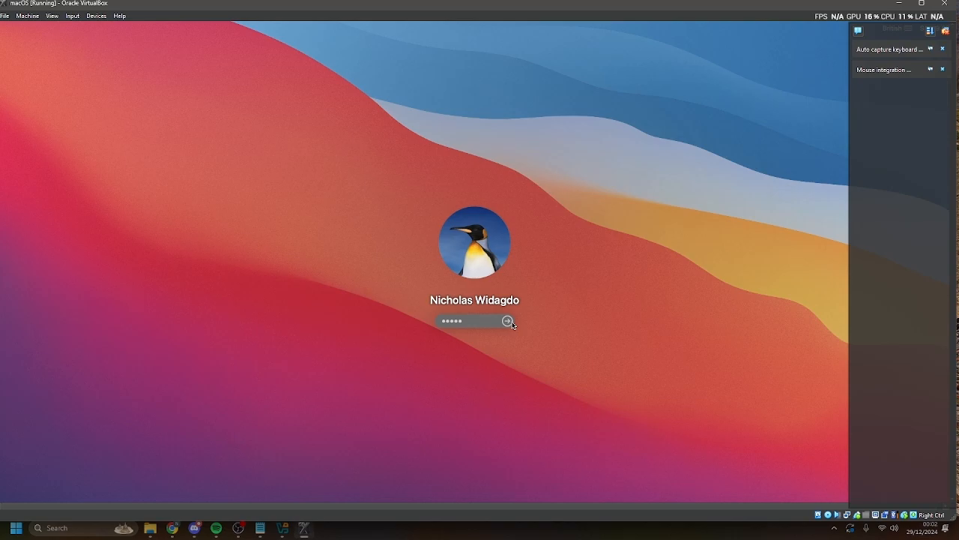
{"action": "left_click", "coordinate": [509, 322]}
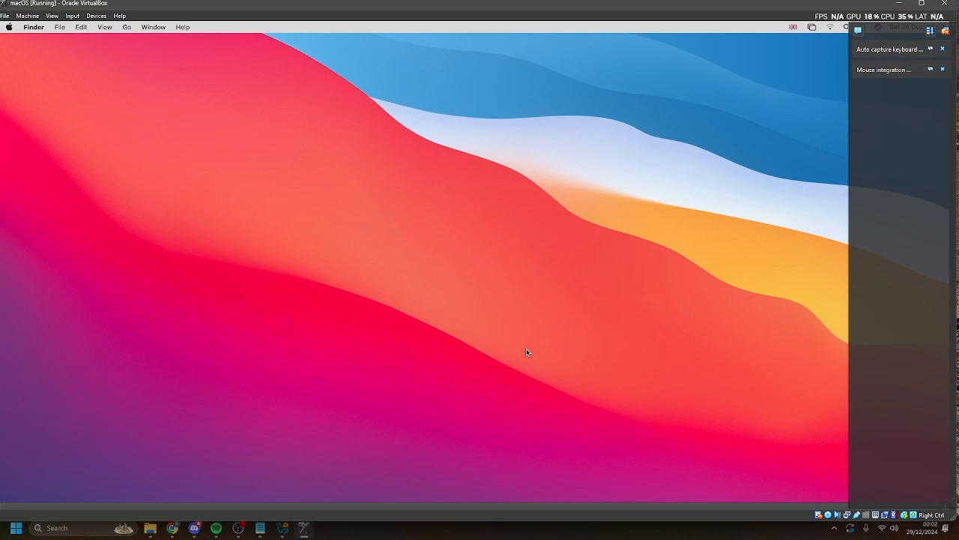
- Switch the macOS VM to full-screen mode, then return it to windowed mode
{"action": "left_click", "coordinate": [56, 16]}
{"action": "left_click", "coordinate": [79, 27]}
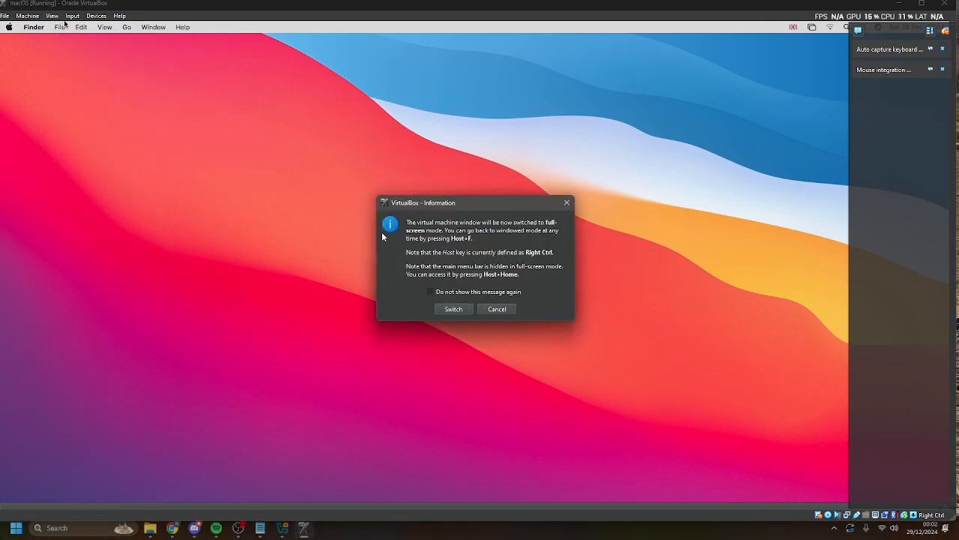
{"action": "left_click", "coordinate": [455, 309]}
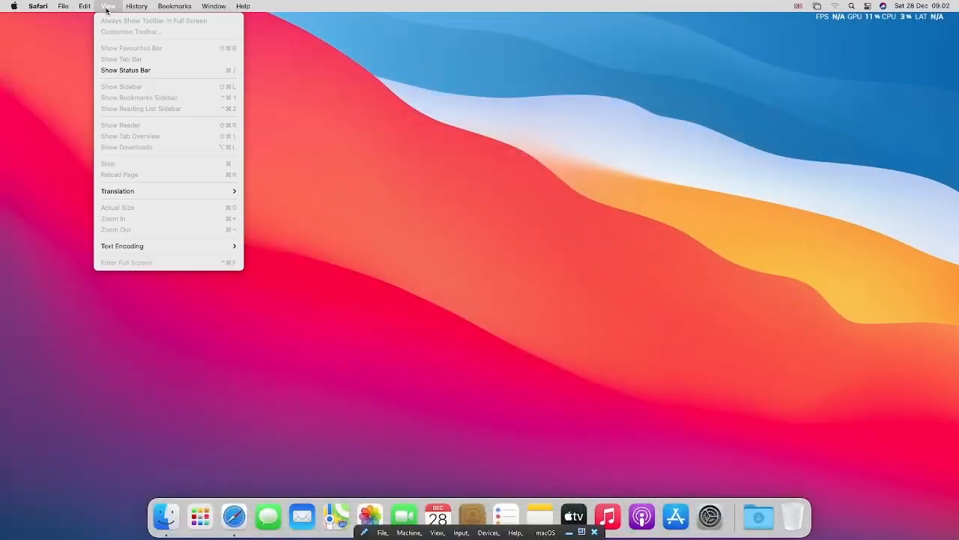
{"action": "left_click", "coordinate": [439, 533]}
{"action": "left_click", "coordinate": [450, 434]}
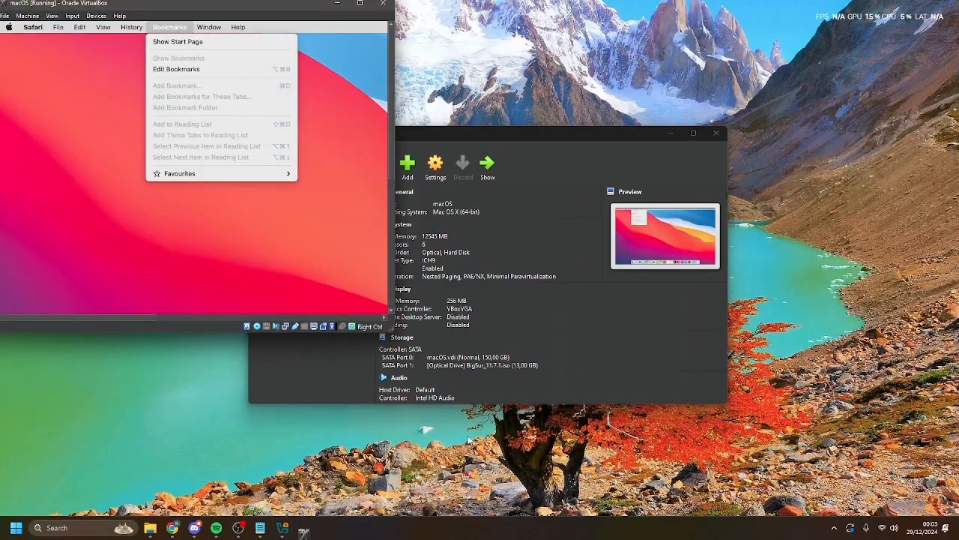
- Centre the VM window and shut down macOS through Apple menu > Shut Down…, confirming the dialog
{"action": "left_click_drag", "start_coordinate": [264, 5], "coordinate": [488, 72]}
{"action": "left_click", "coordinate": [233, 95]}
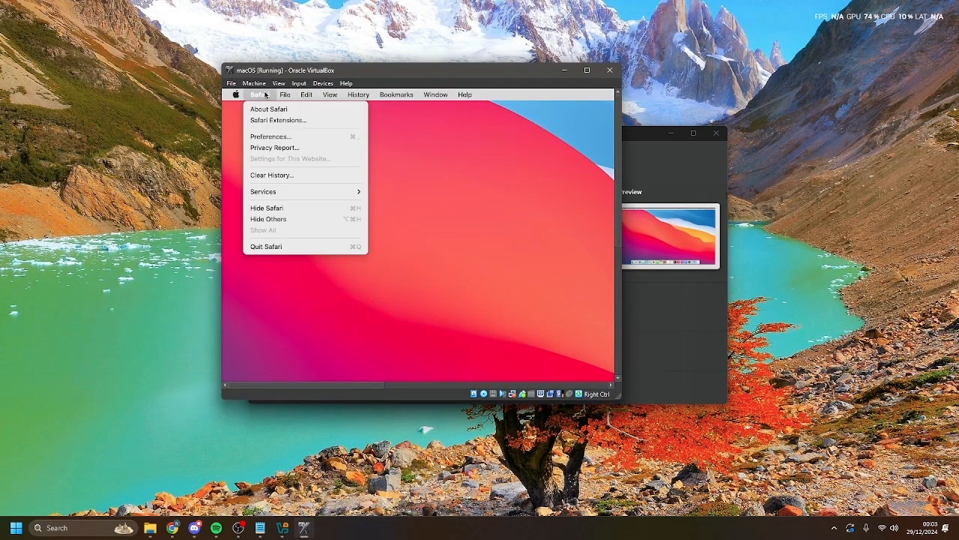
{"action": "left_click", "coordinate": [234, 95]}
{"action": "left_click", "coordinate": [233, 95]}
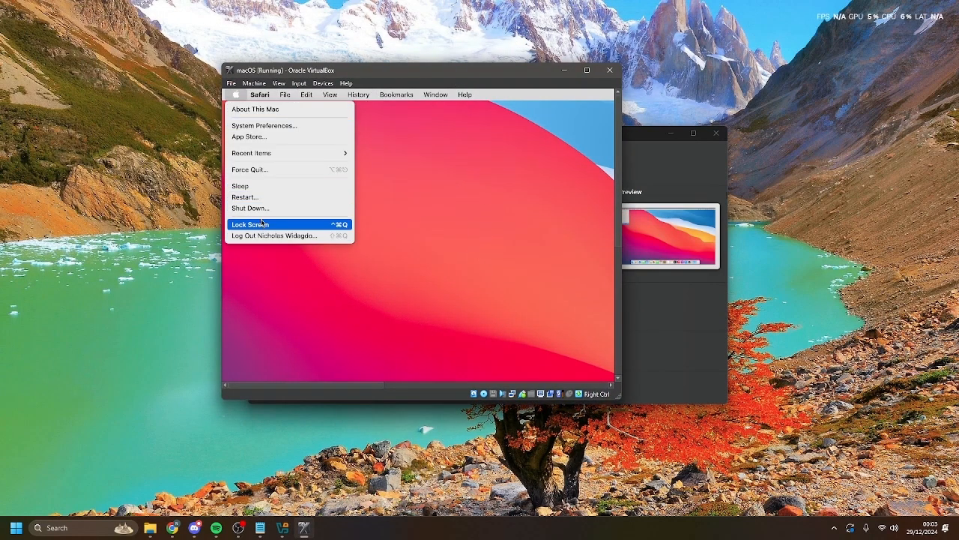
{"action": "left_click", "coordinate": [263, 208]}
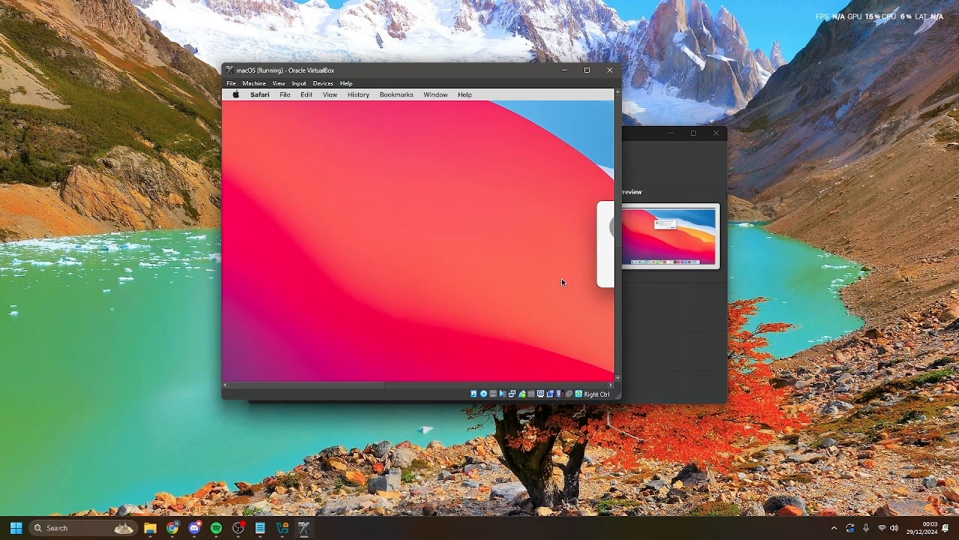
{"action": "left_click_drag", "start_coordinate": [375, 382], "coordinate": [484, 381]}
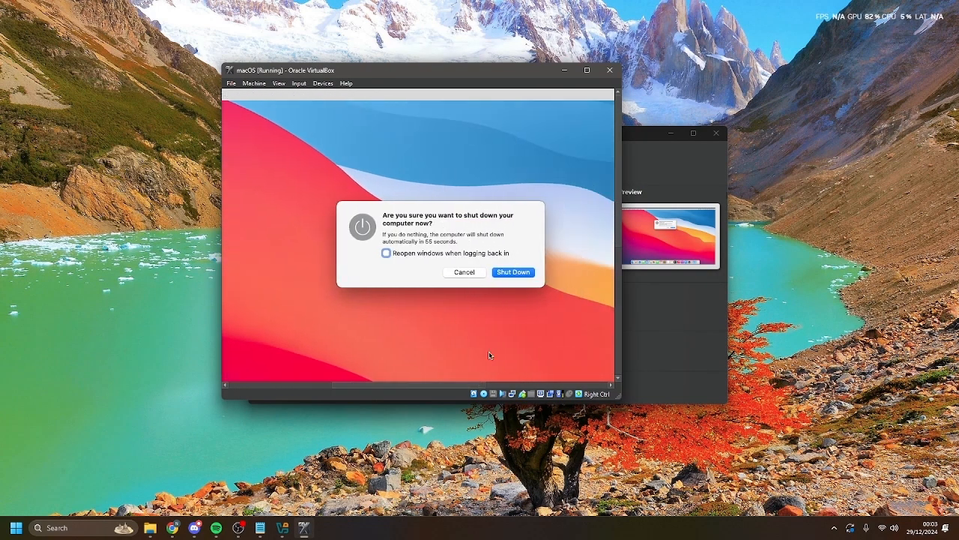
{"action": "left_click", "coordinate": [512, 272]}
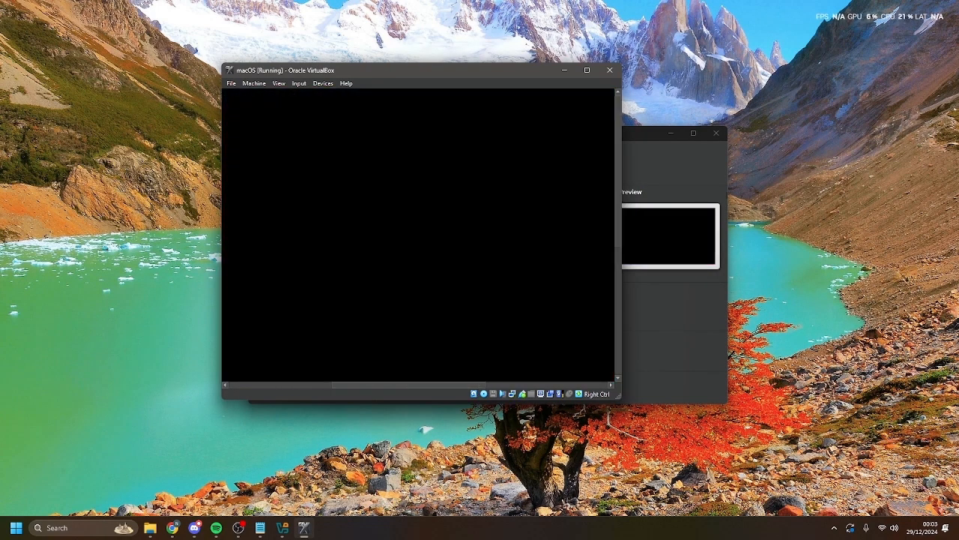